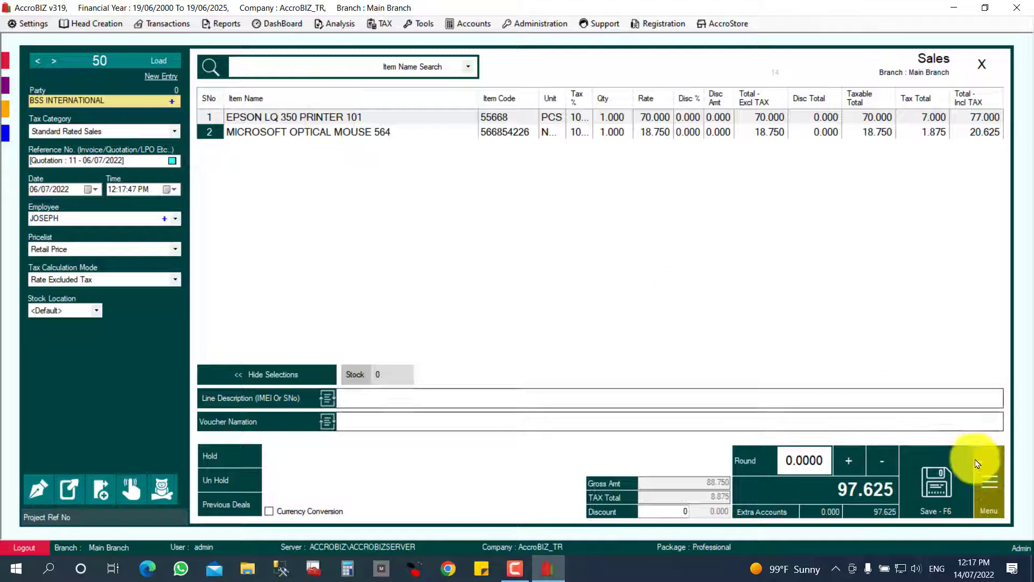
- Open the reprint preview of the sales voucher and preview it with the VAT_A4_Tr_Black01 template
click(988, 481)
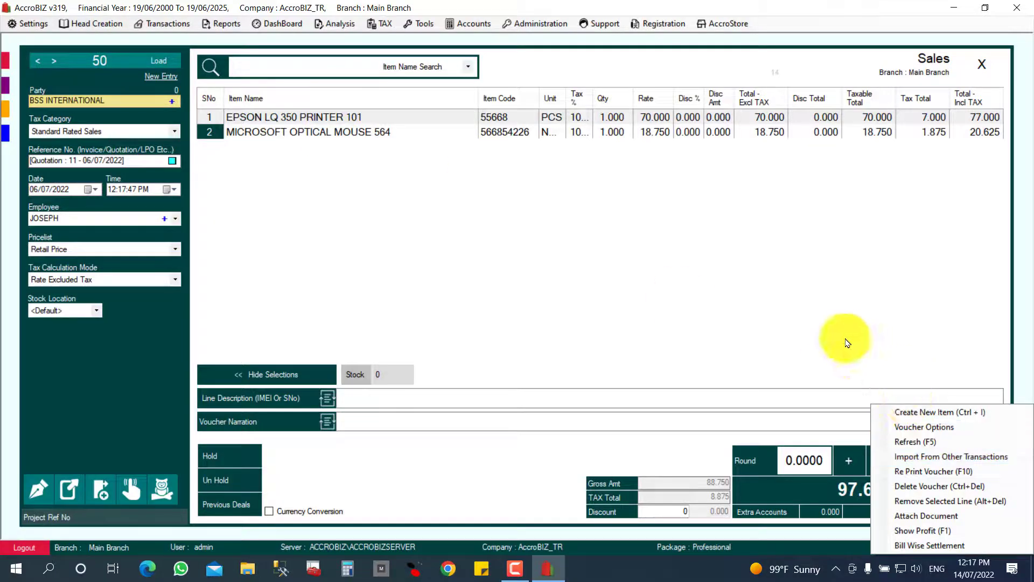
click(917, 471)
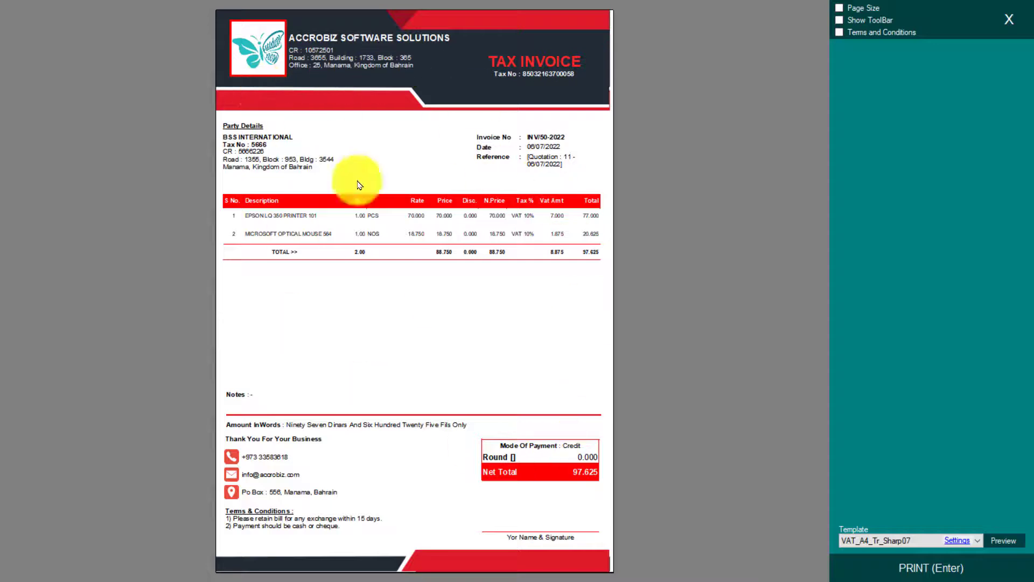
click(858, 540)
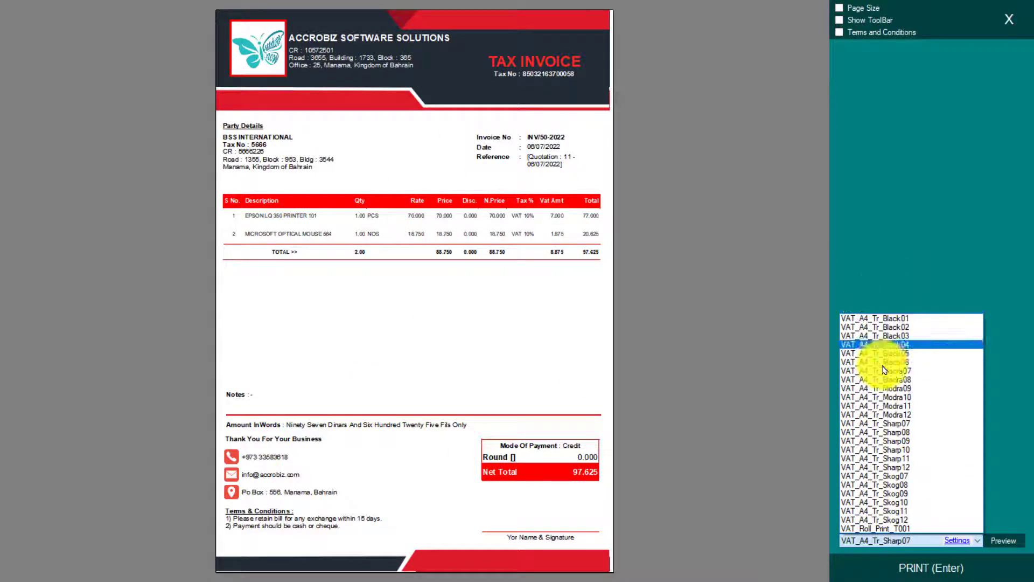
click(883, 317)
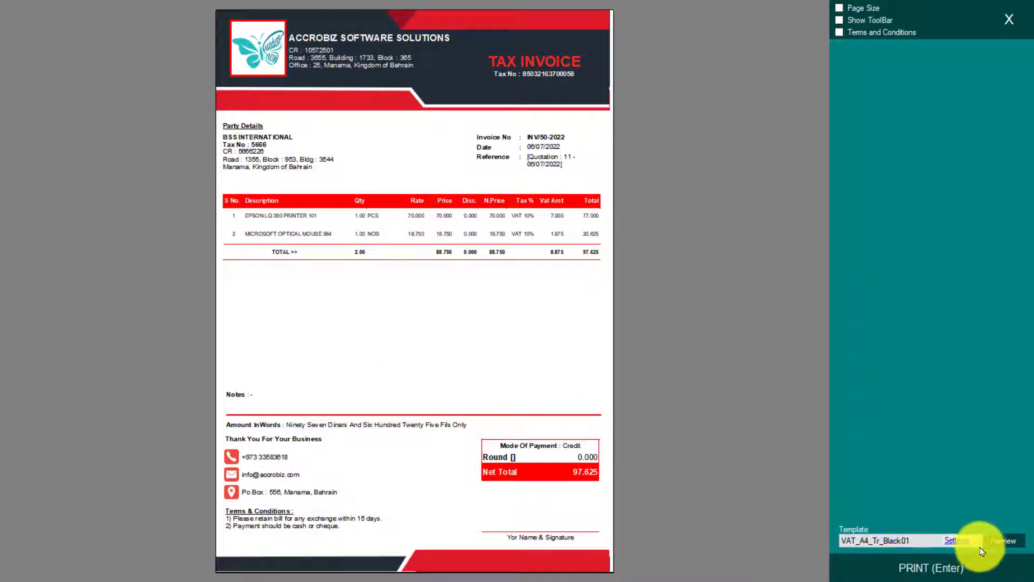
click(1003, 541)
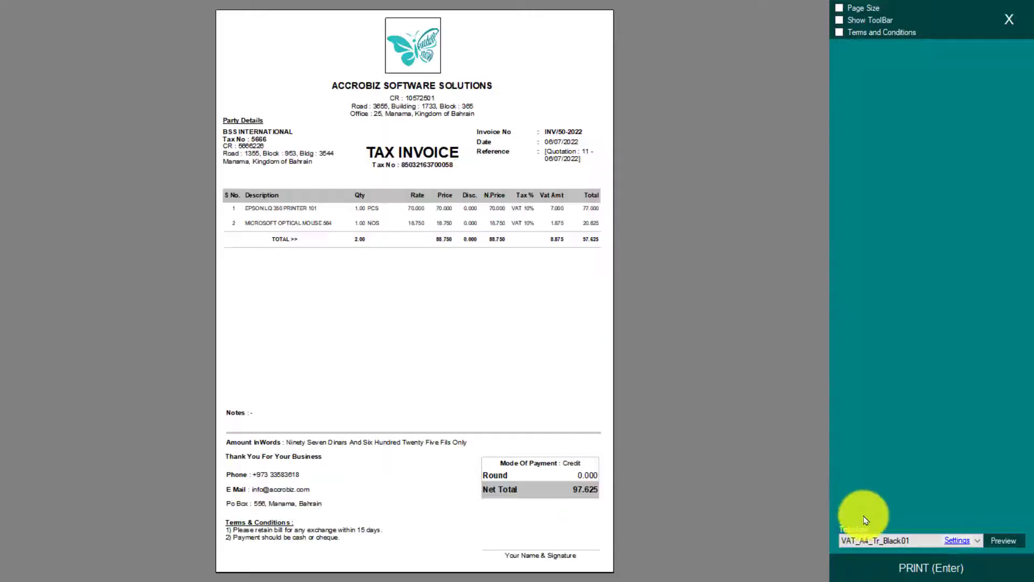
- Preview the invoice with the VAT_A4_Tr_Modra07 template
click(879, 544)
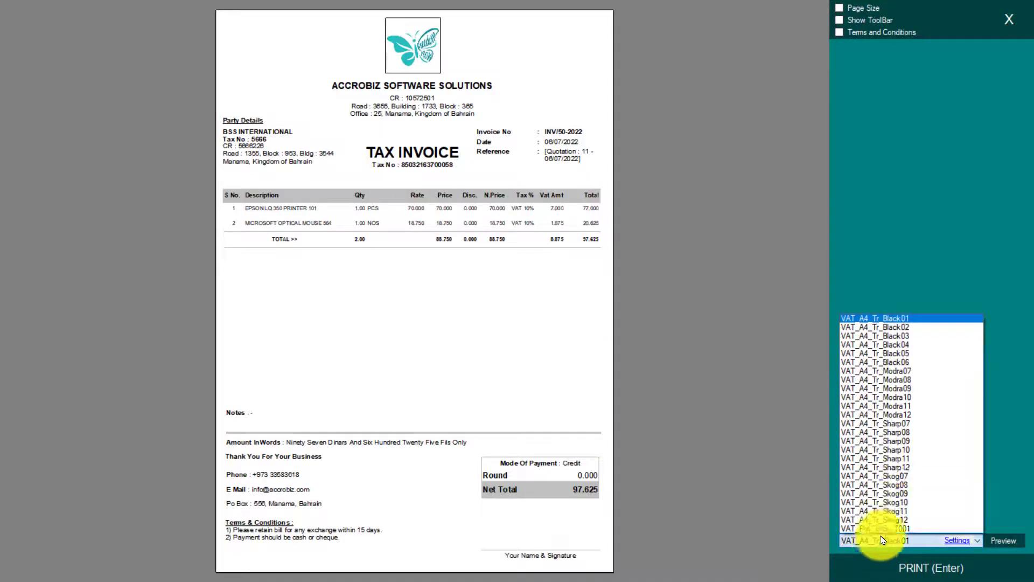
click(894, 370)
click(1001, 541)
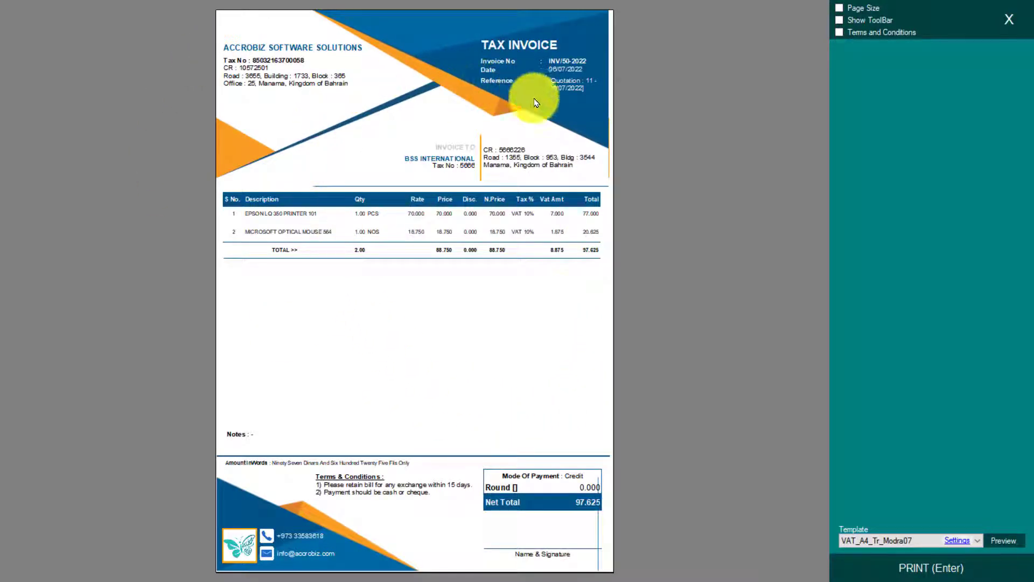
- Preview the invoice with the VAT_A4_Tr_Sharp07 template and open that template for redesign
click(900, 540)
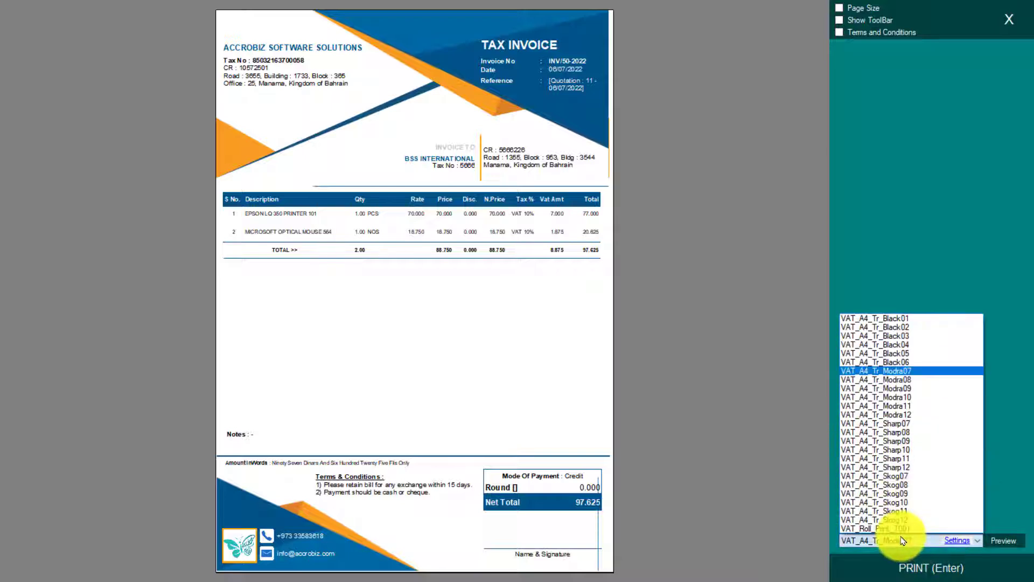
click(895, 423)
click(1003, 540)
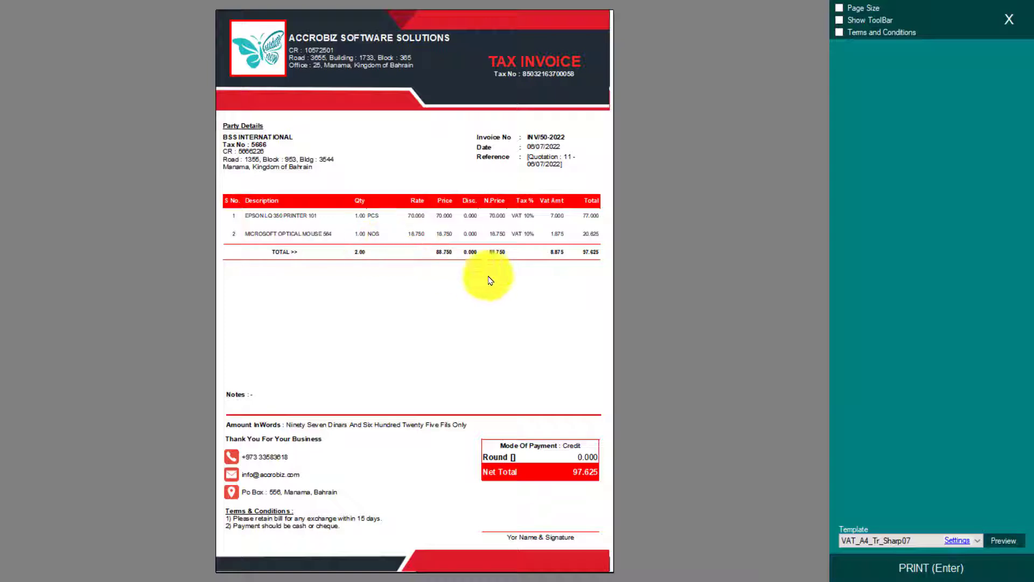
click(960, 544)
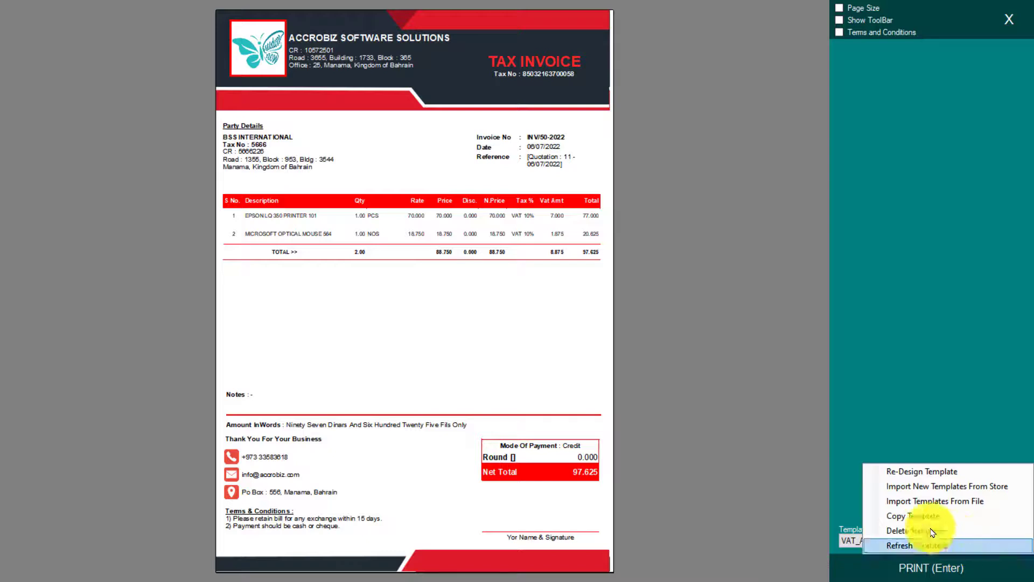
click(937, 472)
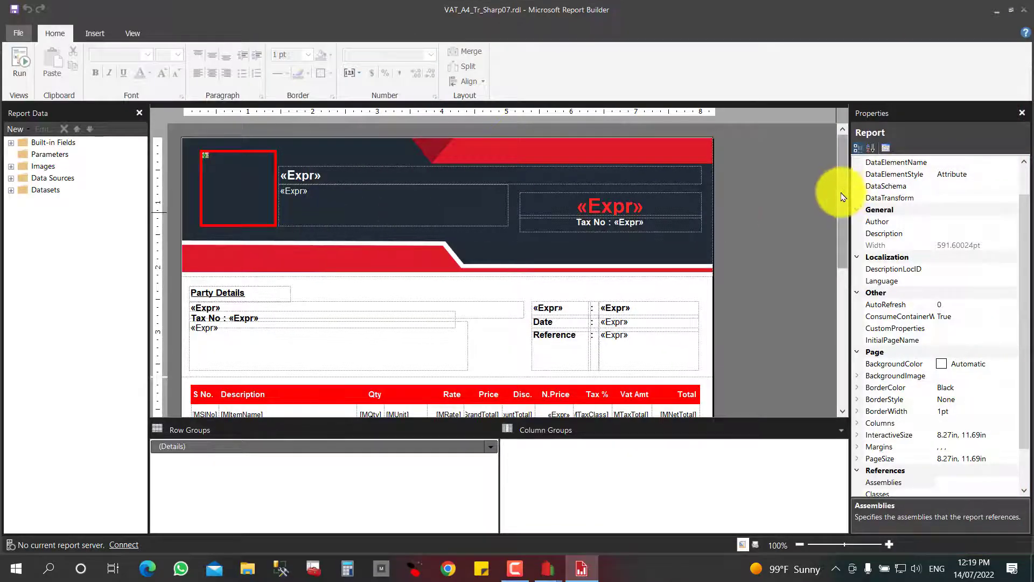
mouse_move(843, 197)
mouse_down()
mouse_move(849, 323)
mouse_move(864, 369)
mouse_move(853, 182)
mouse_up()
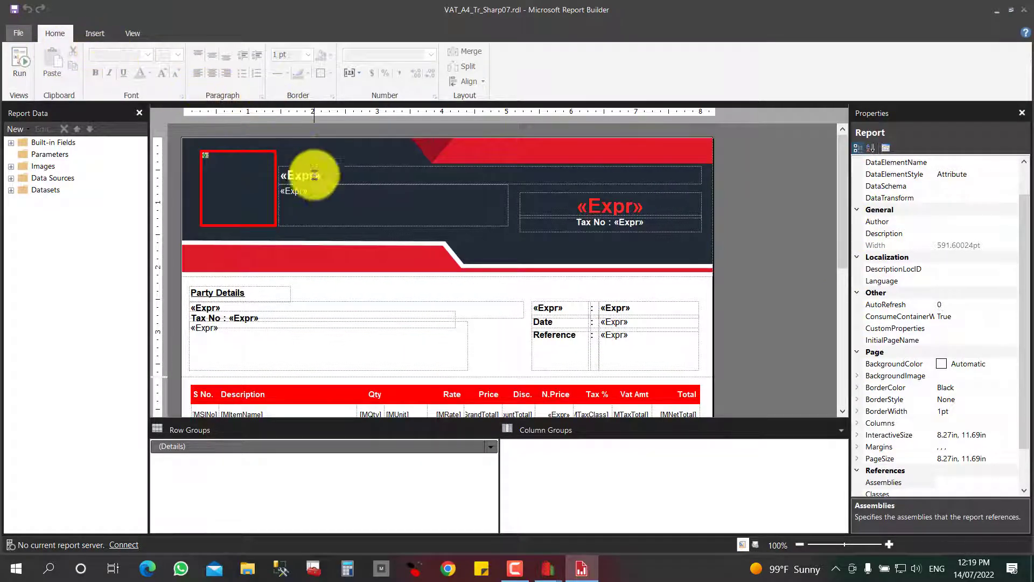
click(340, 182)
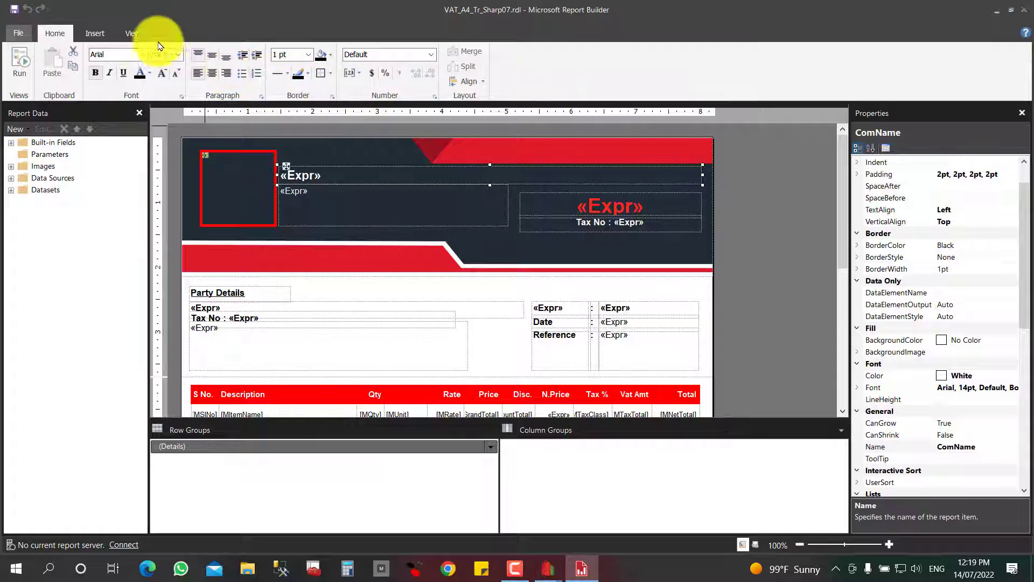
click(104, 39)
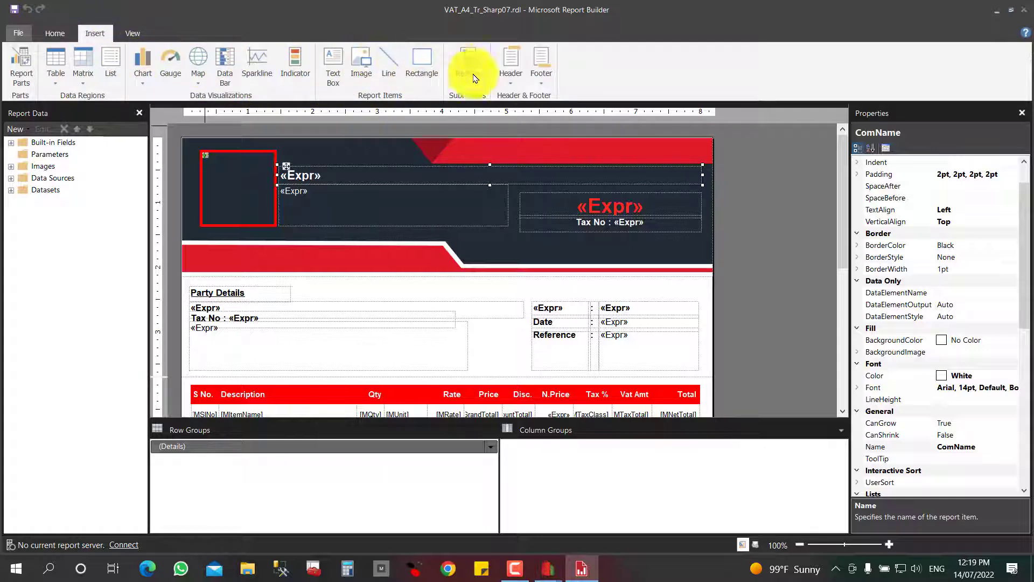
click(129, 33)
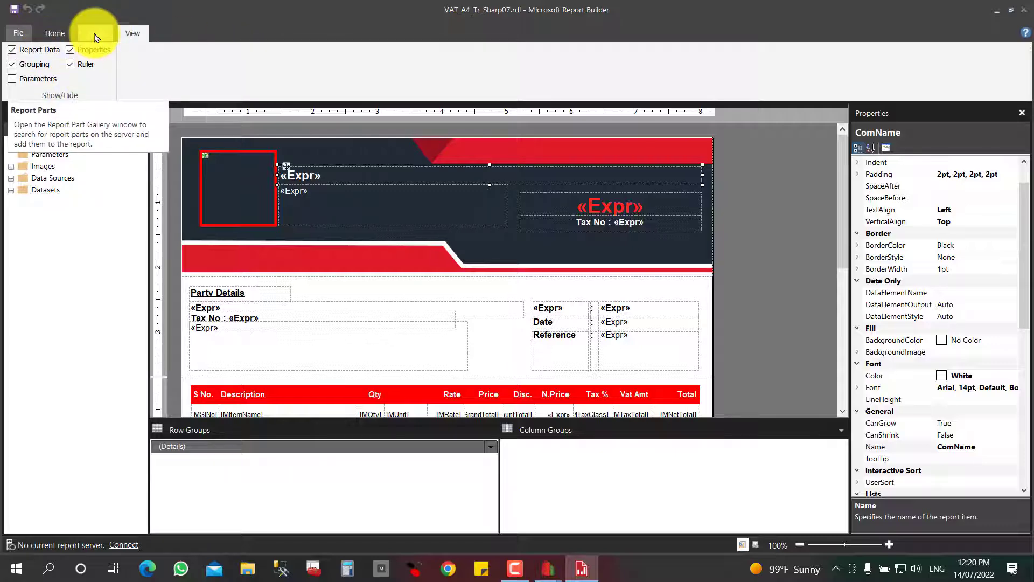
click(95, 35)
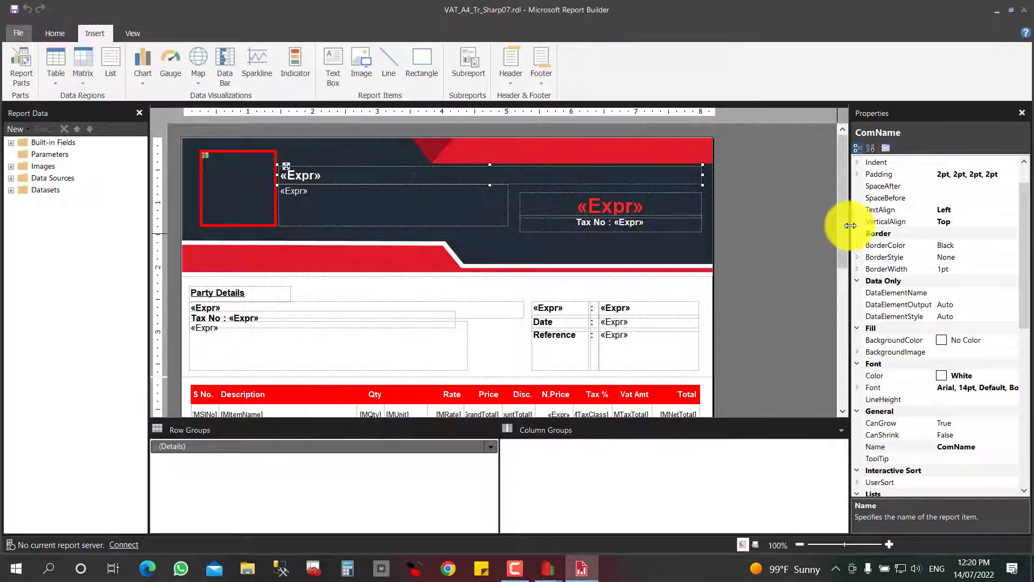
- Replace the phone number and the e-mail address in the template footer's contact details
drag(845, 229, 842, 398)
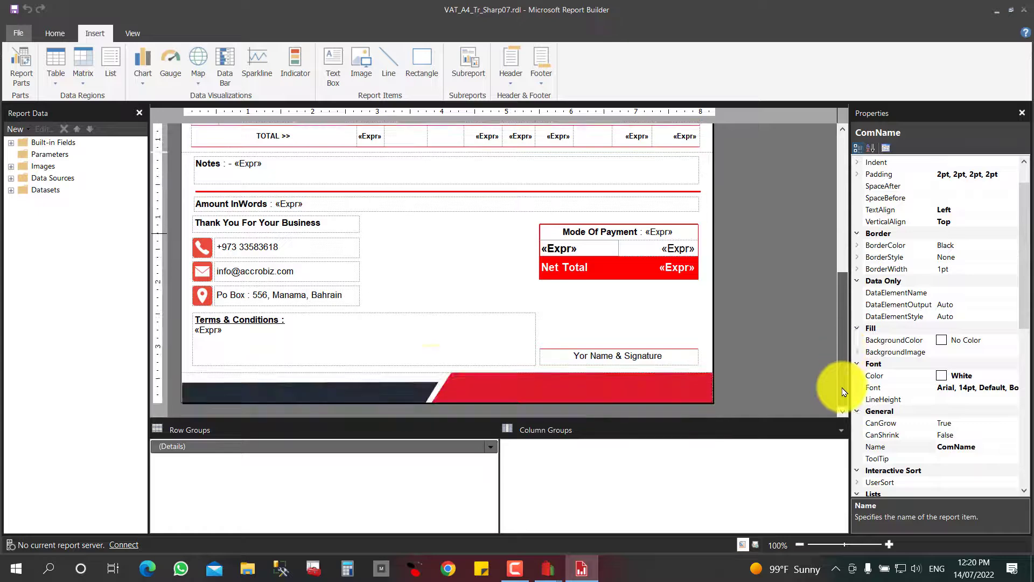
double_click(243, 246)
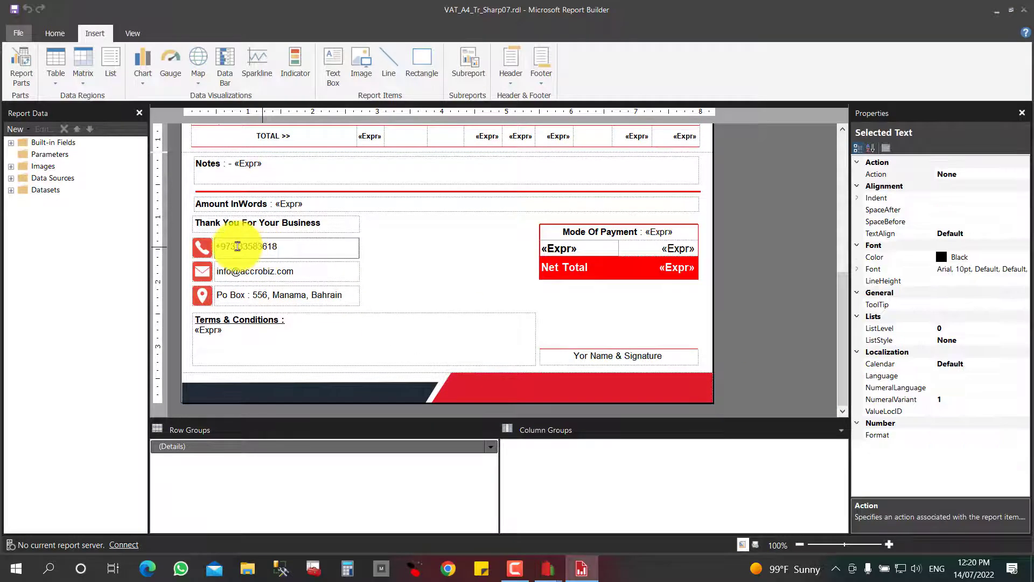
drag(237, 246, 290, 246)
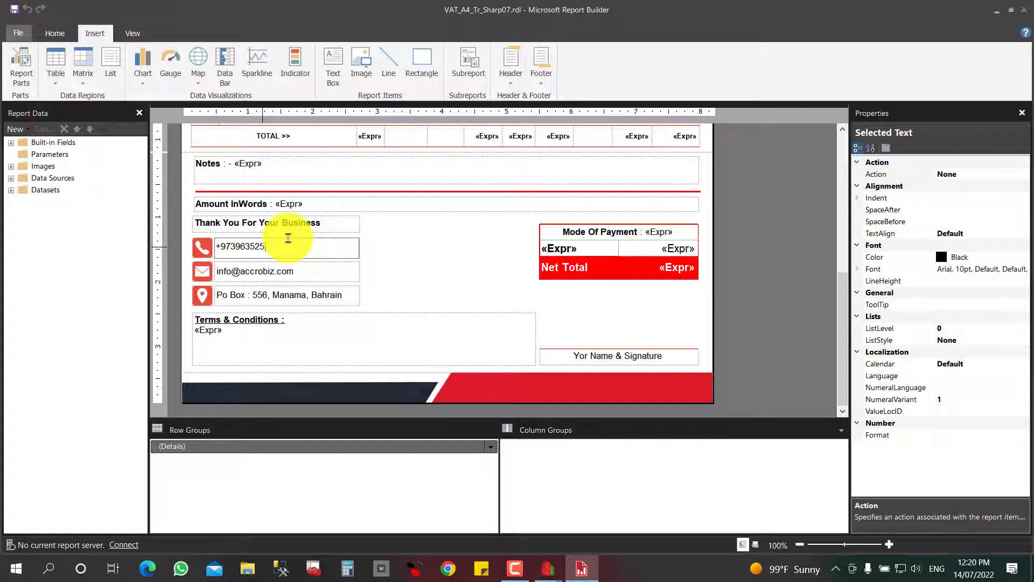
click(238, 275)
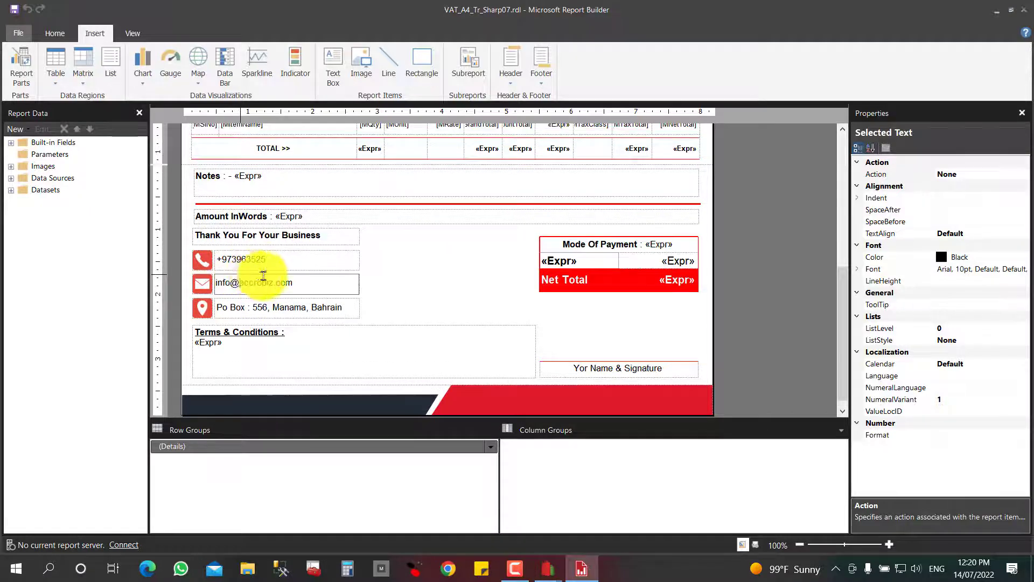
drag(222, 282, 296, 281)
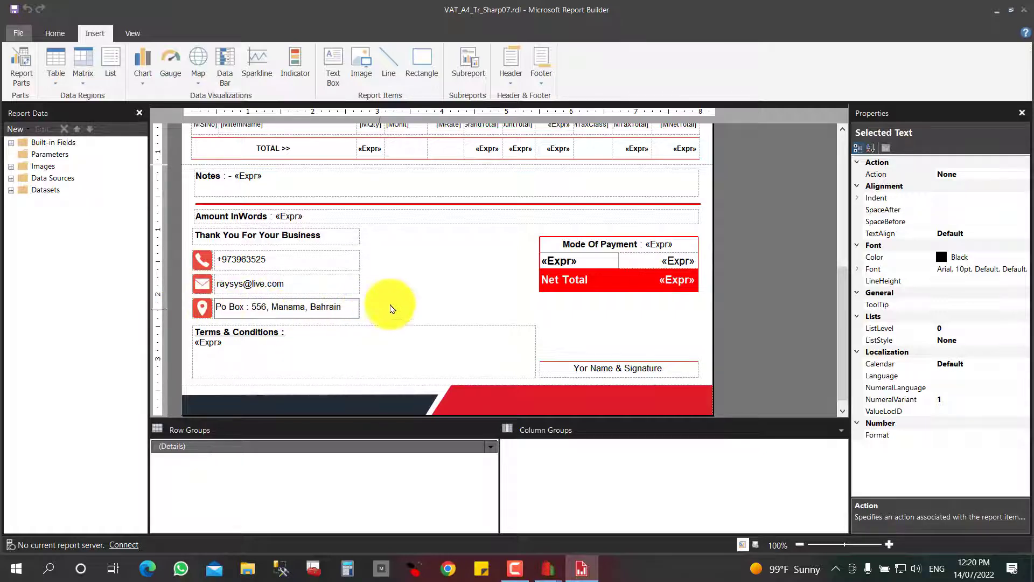
click(411, 294)
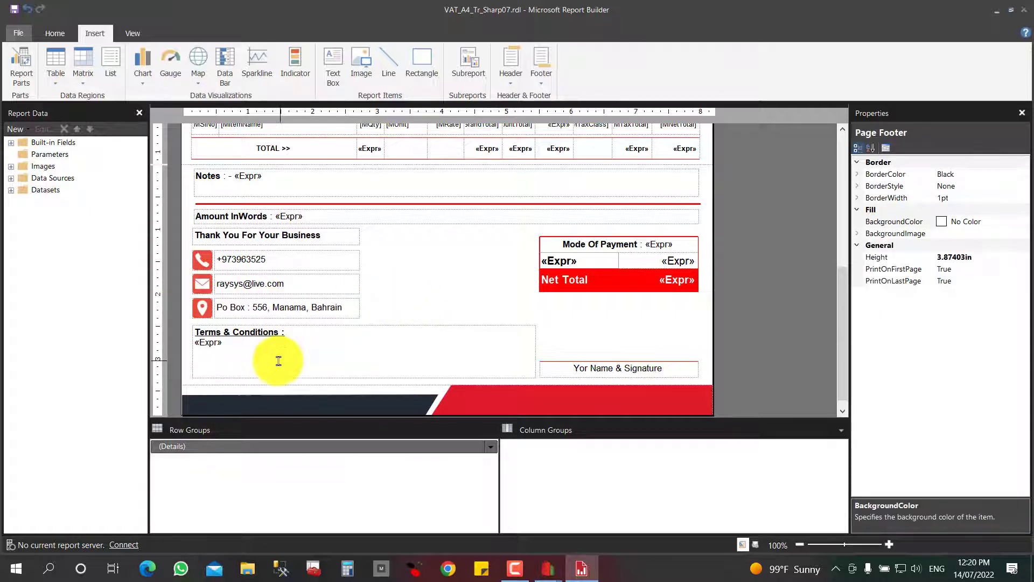
- Shorten the footer's "Terms & Conditions :" heading to "Terms :"
click(278, 361)
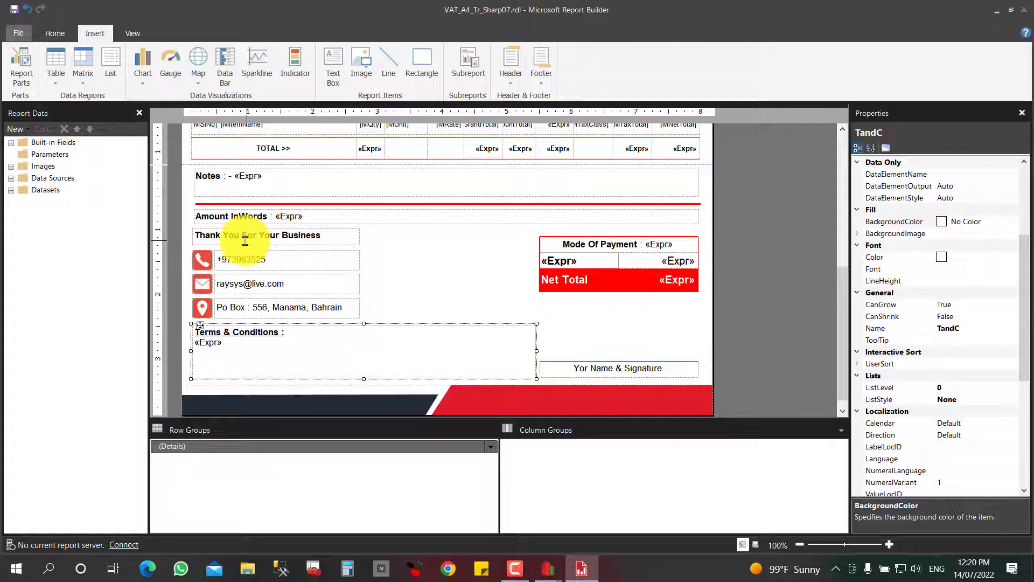
click(276, 331)
drag(276, 331, 227, 334)
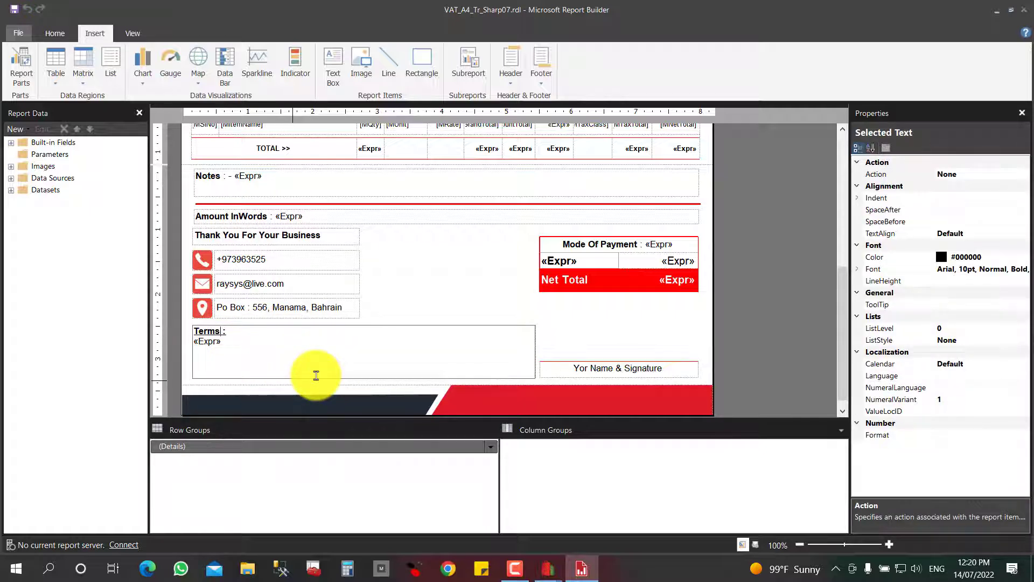
click(485, 286)
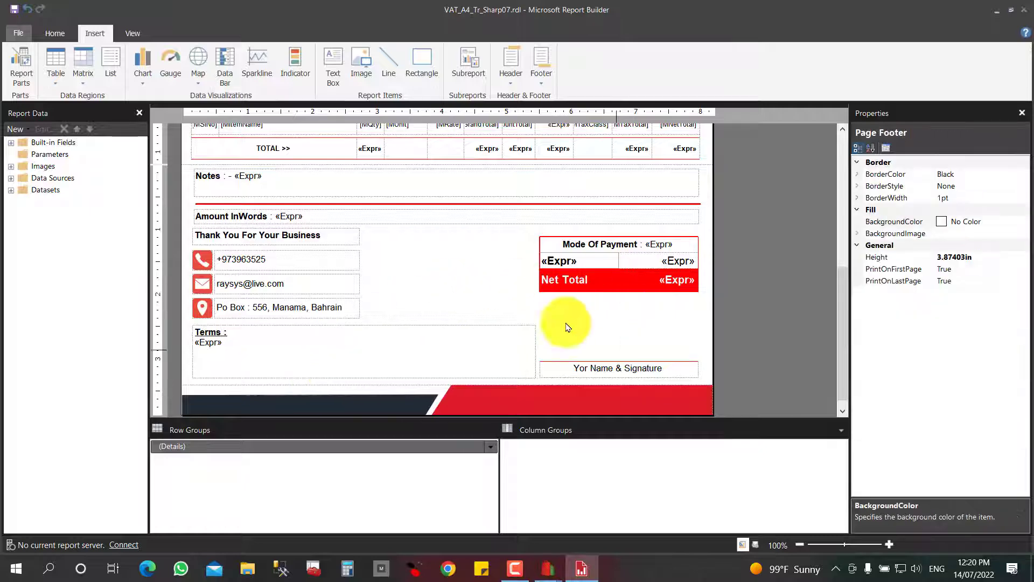
- Move the red voucher title box from the header image to just below it and widen it to the page's right margin
drag(844, 334, 848, 189)
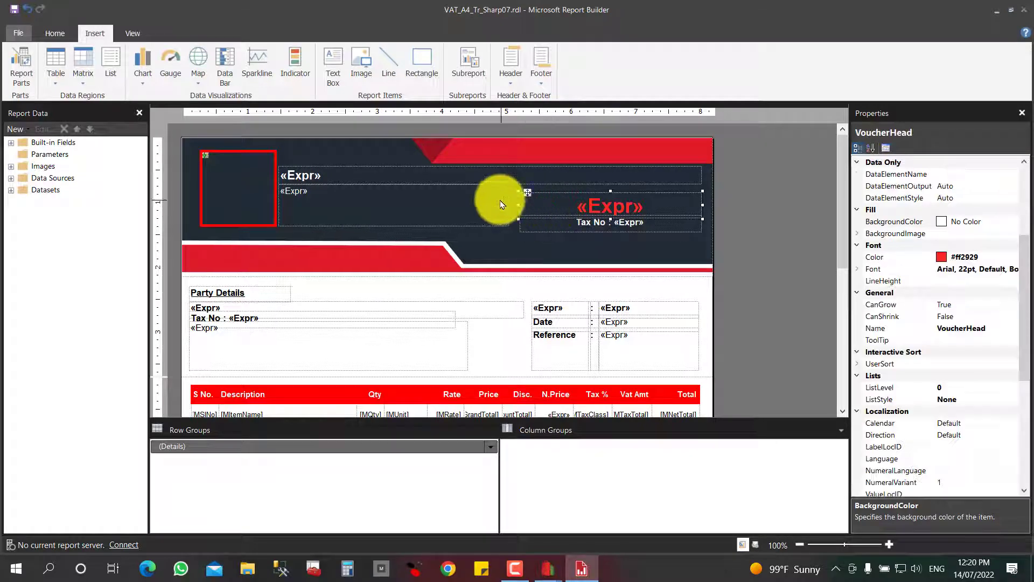
drag(528, 194, 187, 286)
click(354, 289)
click(358, 291)
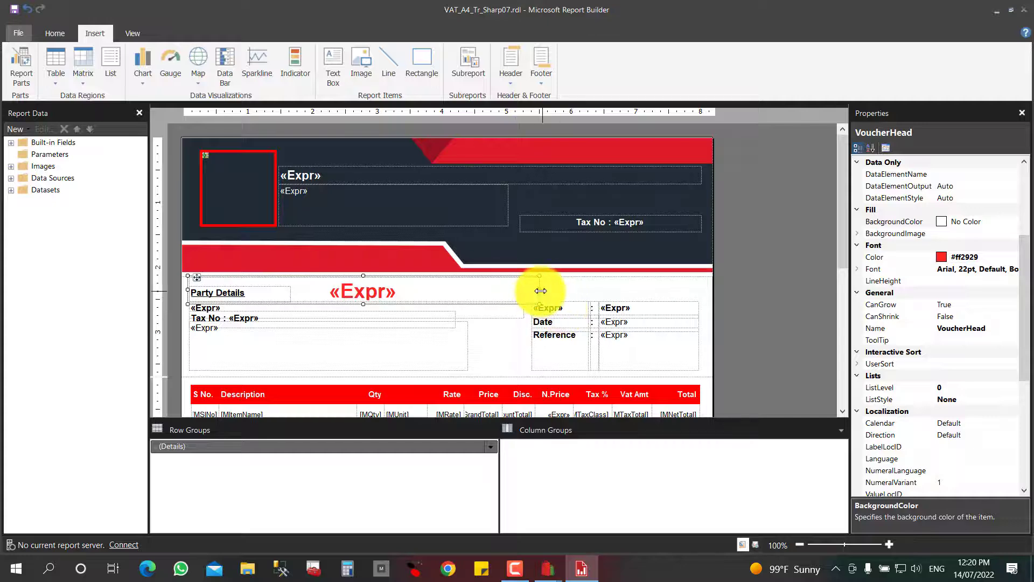
drag(540, 291, 700, 308)
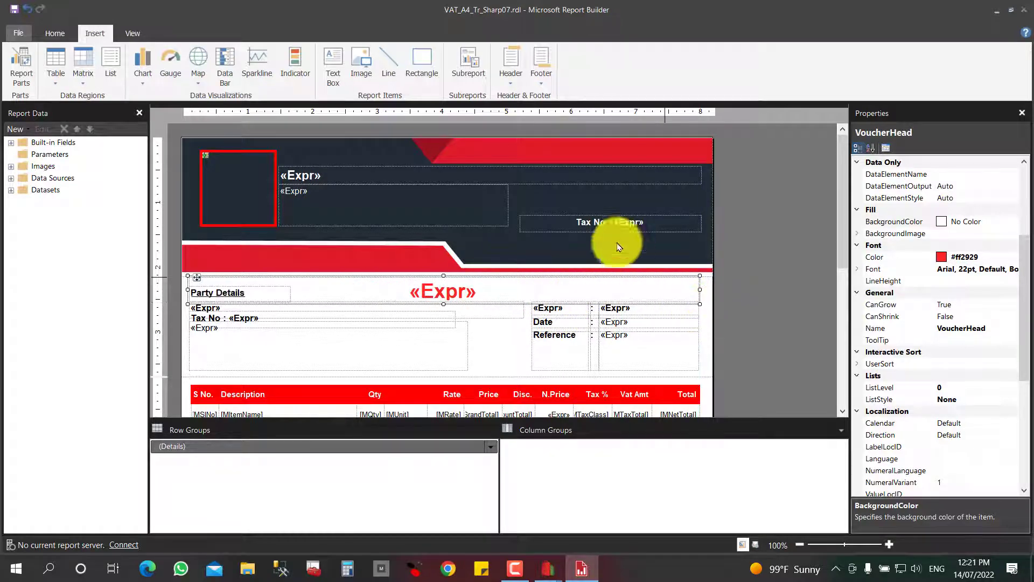
click(619, 229)
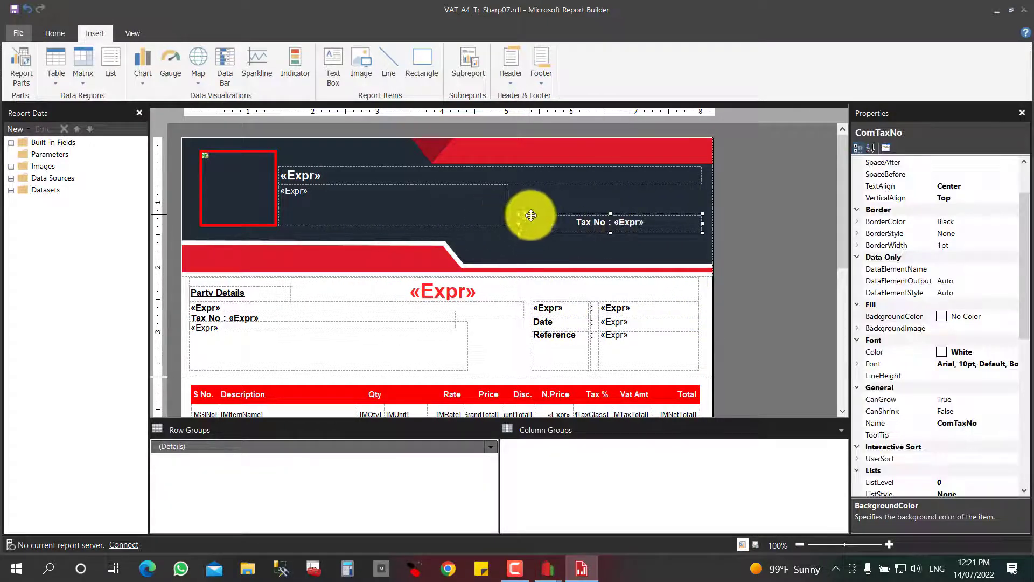
mouse_move(531, 216)
mouse_down()
mouse_move(492, 279)
mouse_move(529, 216)
mouse_up()
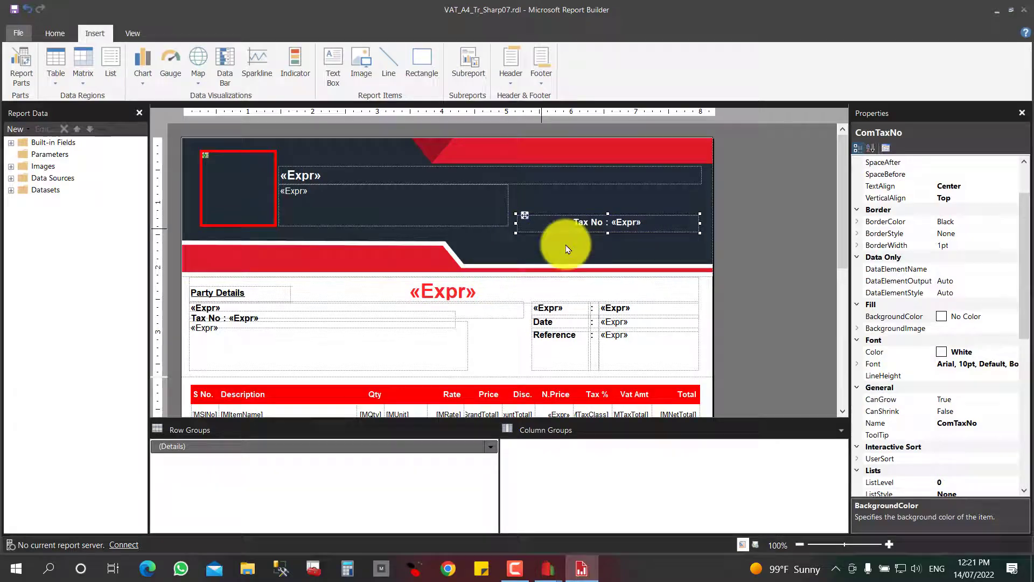
click(761, 202)
click(663, 218)
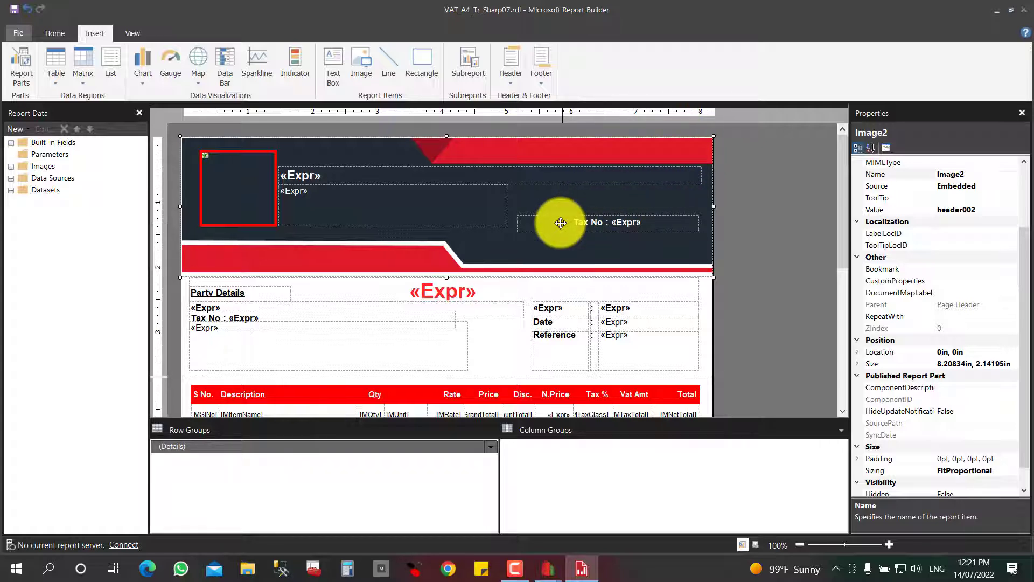
click(768, 208)
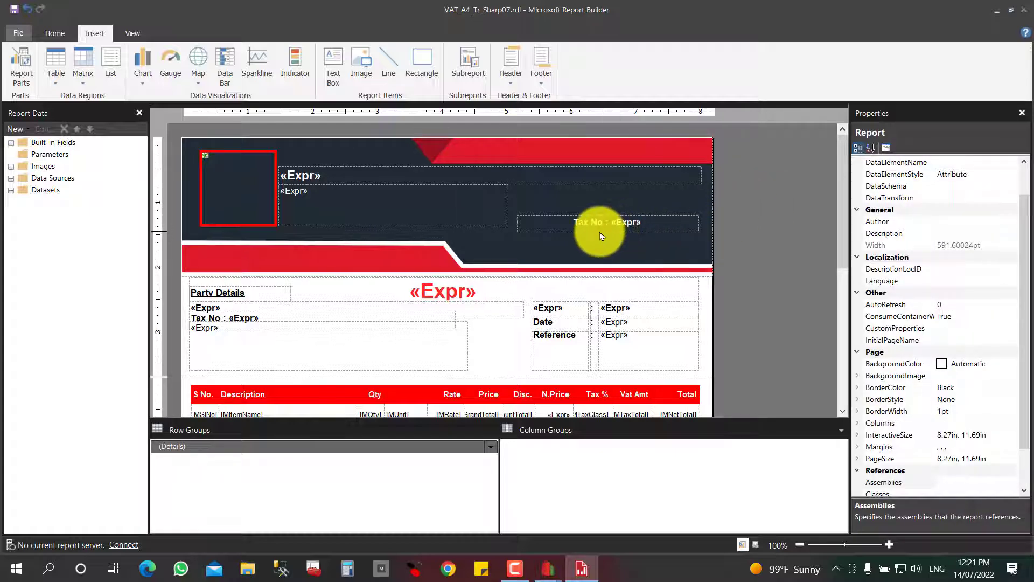
- Move the company's Tax No box from the header to the left margin below the voucher title, widened and with black text
drag(602, 235, 428, 315)
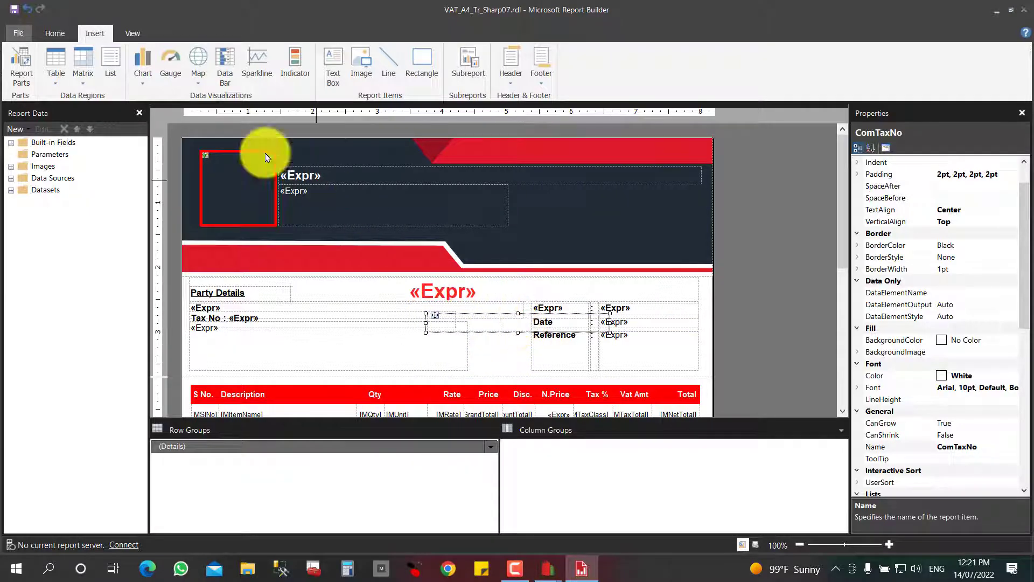
click(52, 36)
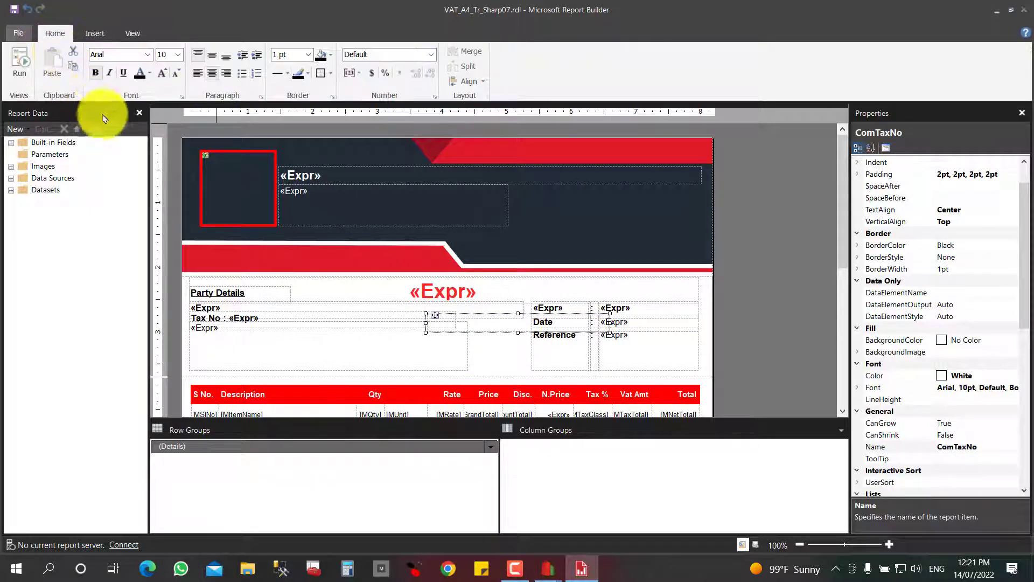
click(141, 79)
drag(434, 315, 187, 308)
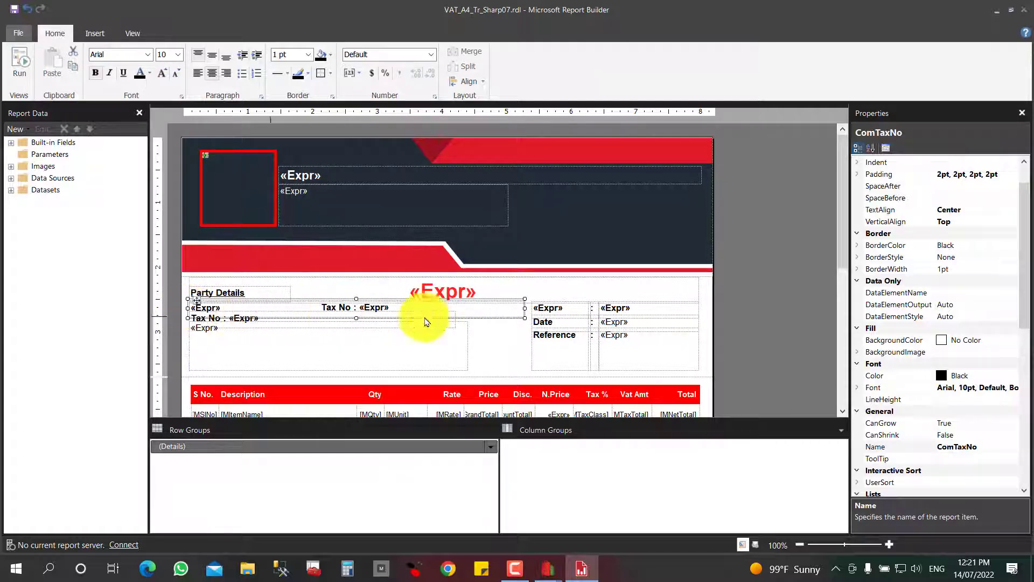
- Widen the company's Tax No box to the page's right margin and reduce the font size of the voucher title above it
drag(525, 308, 701, 327)
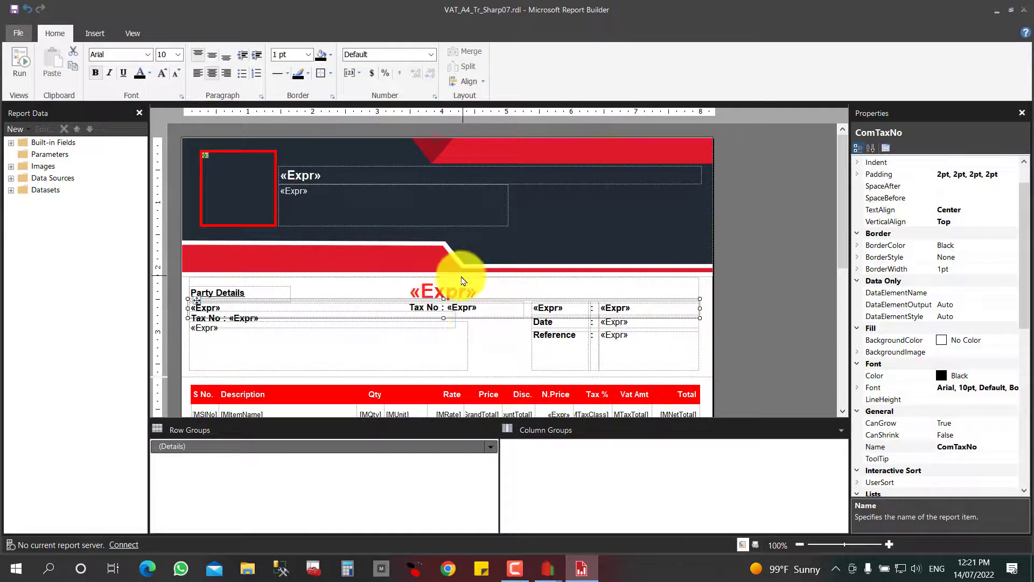
click(477, 291)
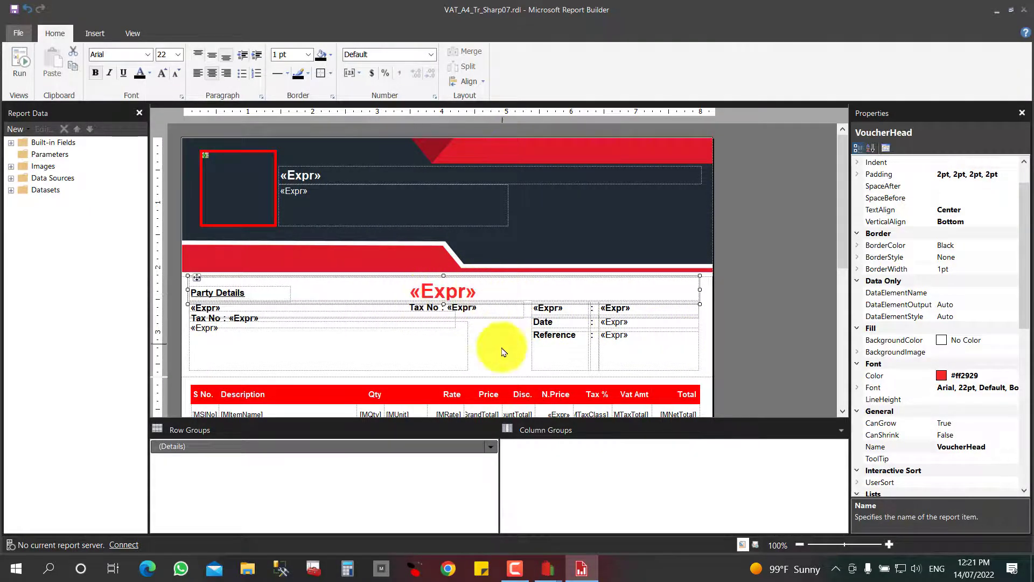
click(504, 297)
click(505, 298)
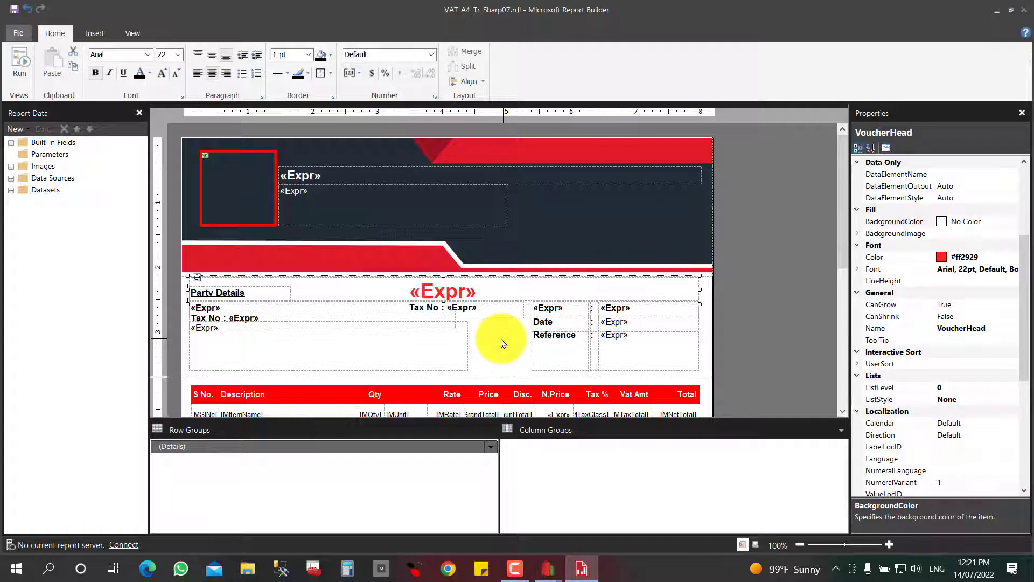
click(178, 54)
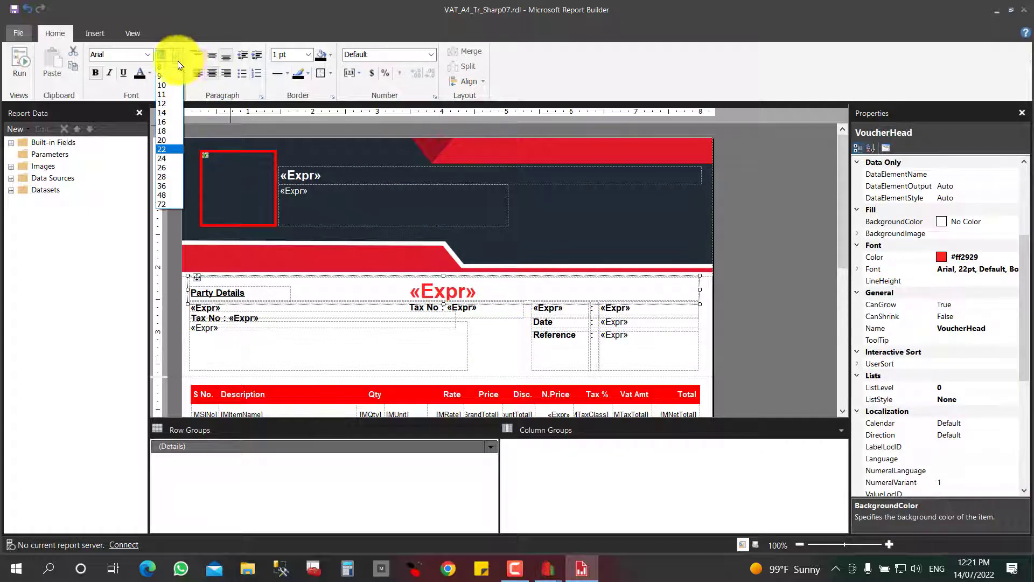
click(342, 254)
click(419, 285)
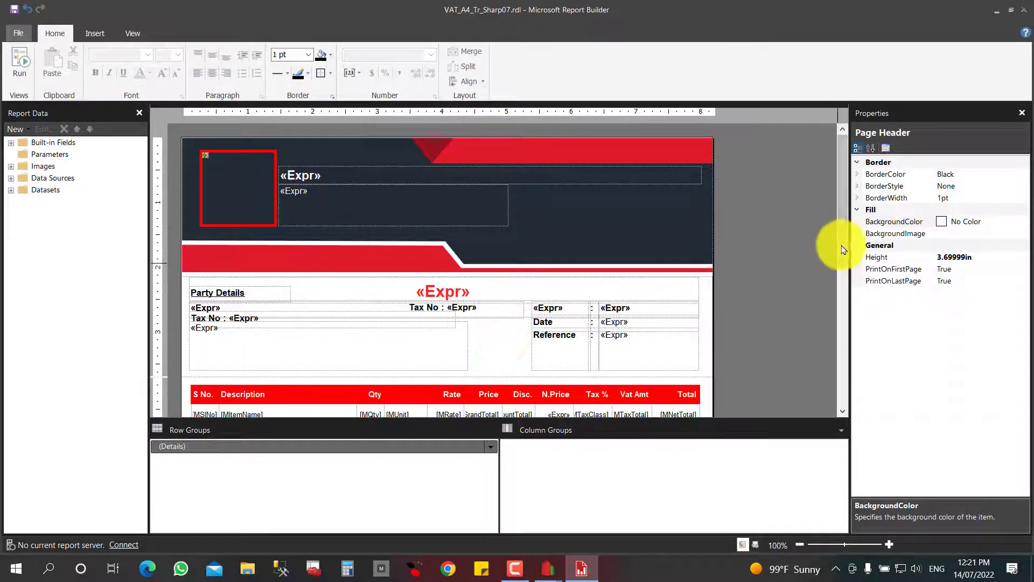
- Try to insert a column to the right of the Description column in the items table
drag(842, 247, 827, 339)
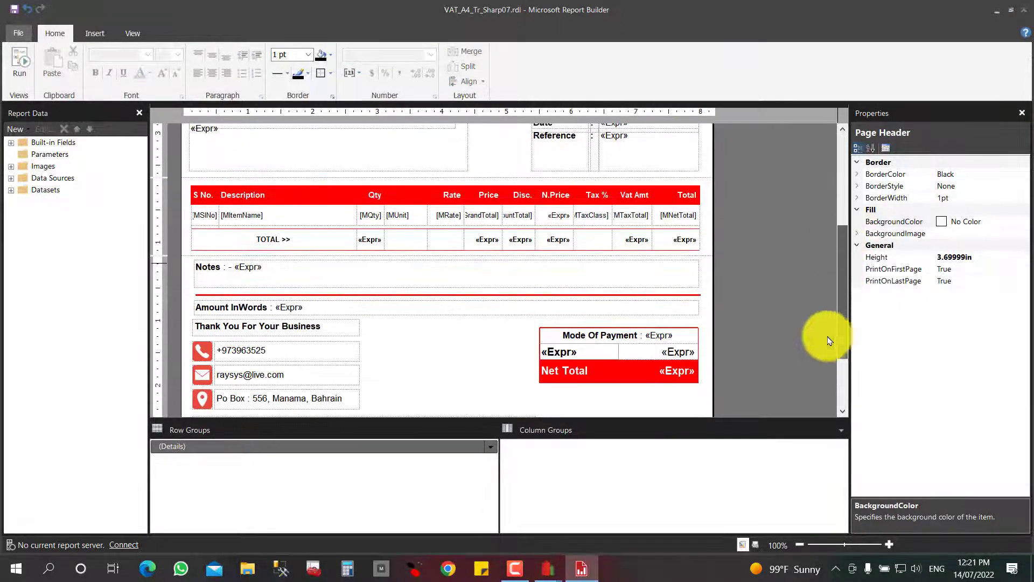
click(325, 221)
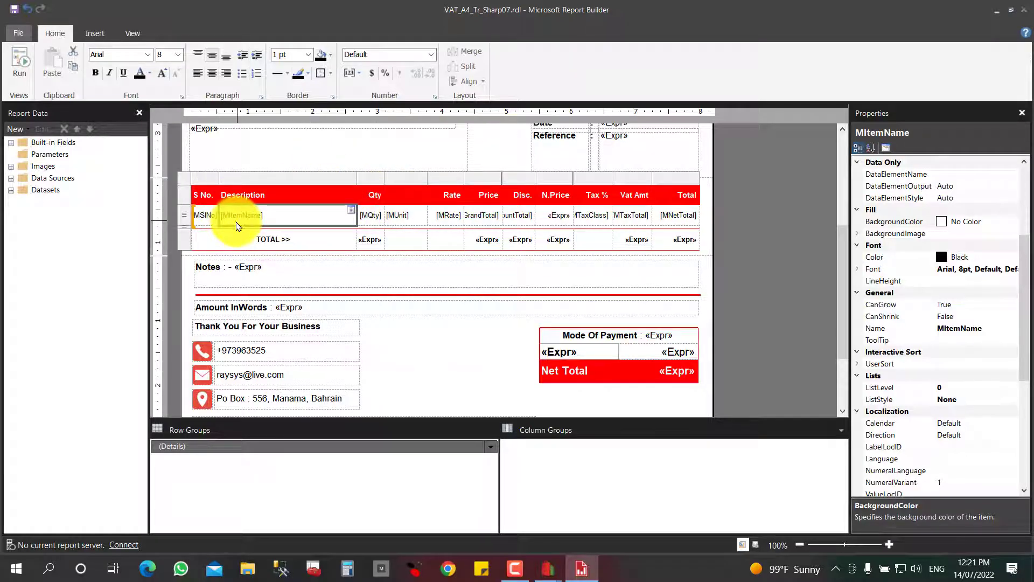
right_click(294, 180)
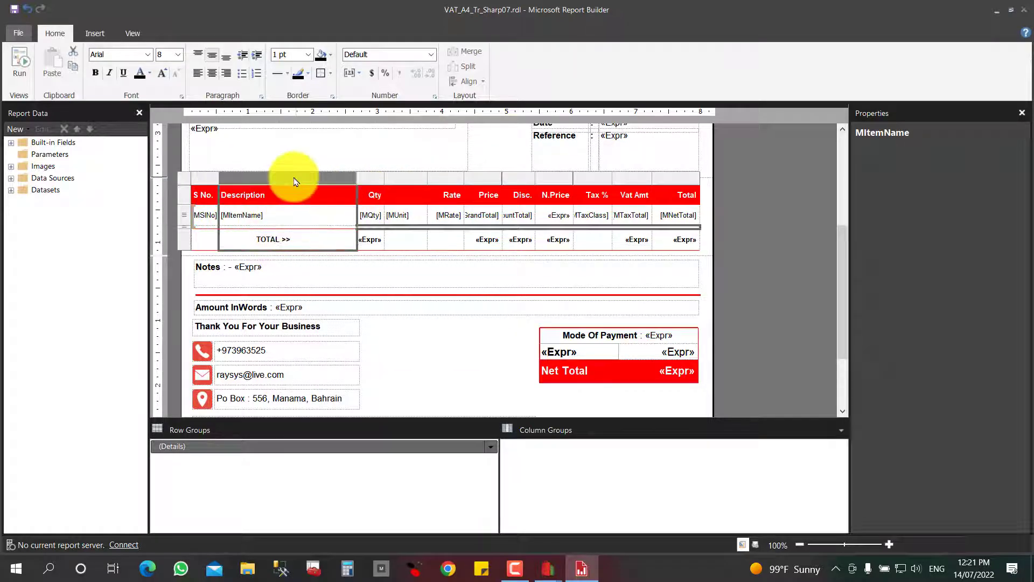
mouse_move(343, 187)
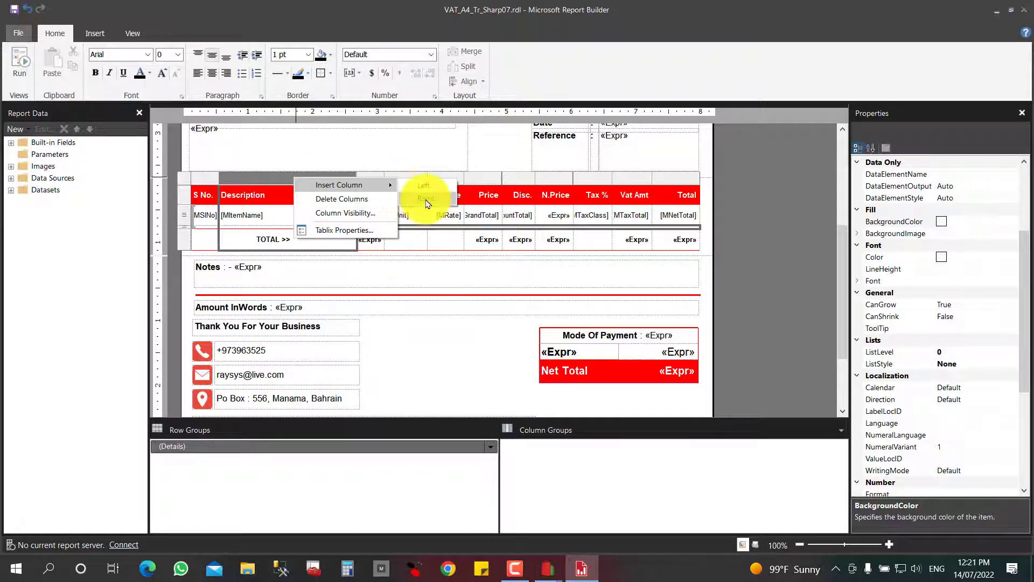
click(425, 199)
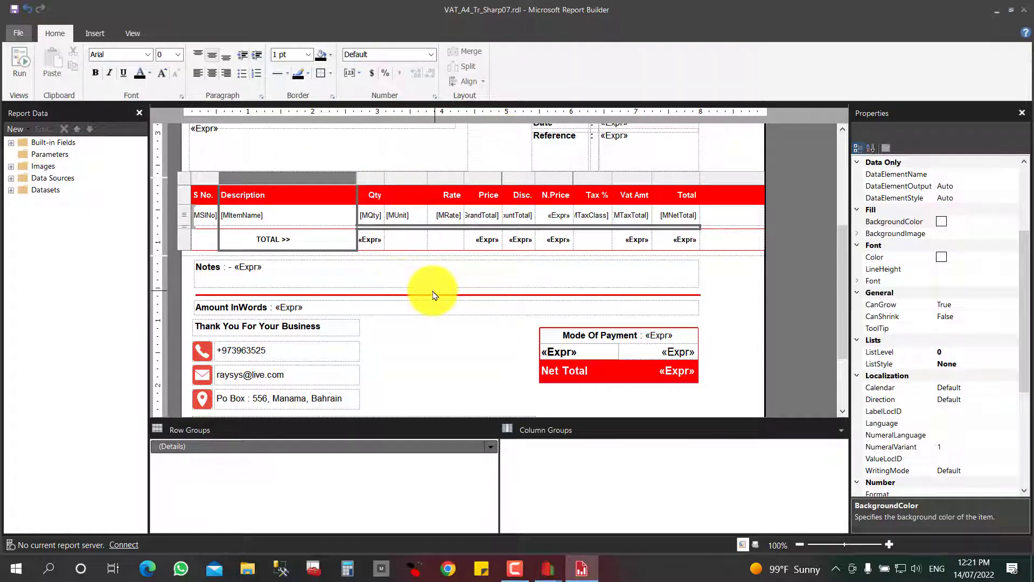
key(ctrl+z)
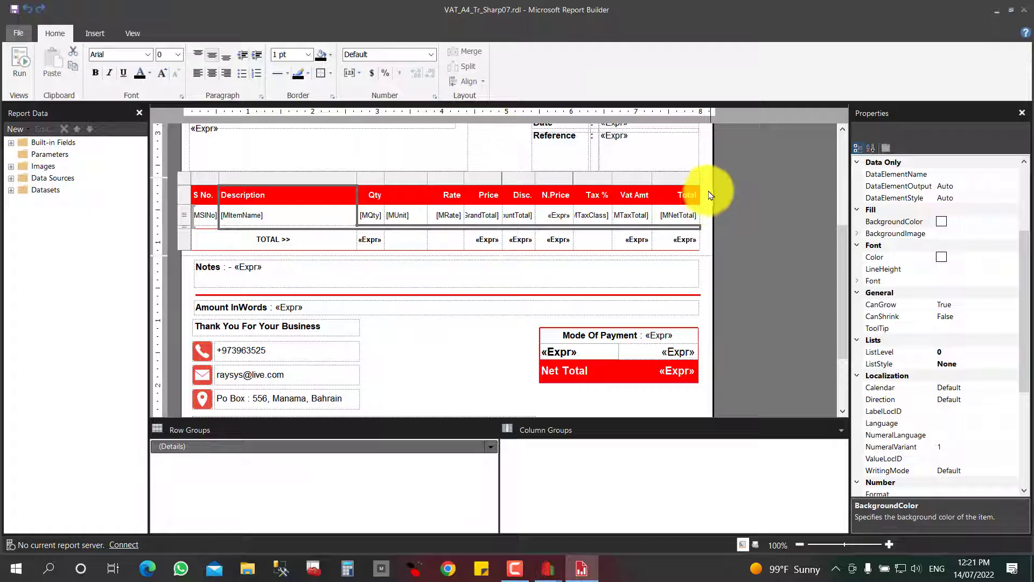
click(707, 194)
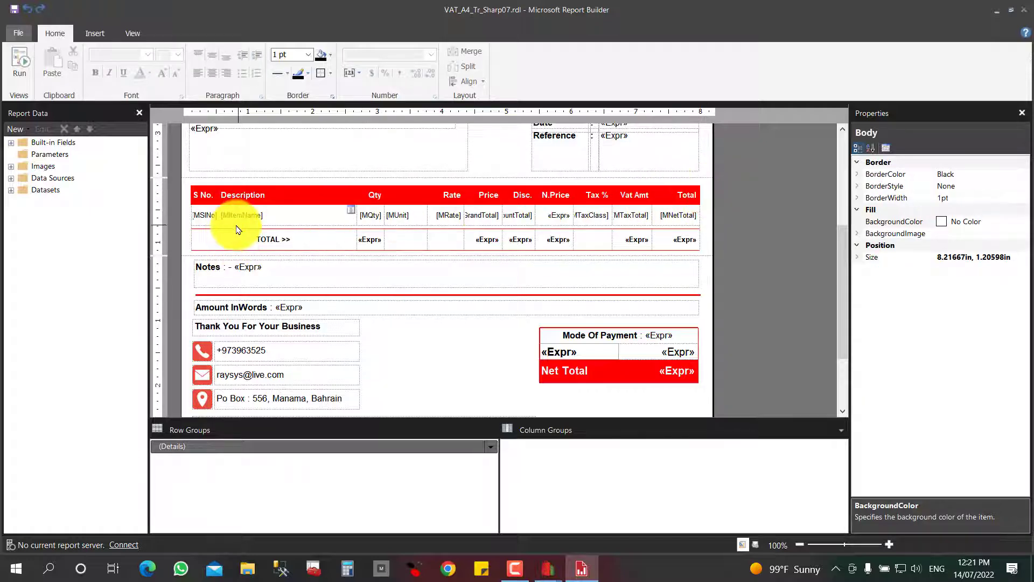
- Delete the MLineDescription row from the items table and shorten the report body to close the gap above the footer
click(199, 228)
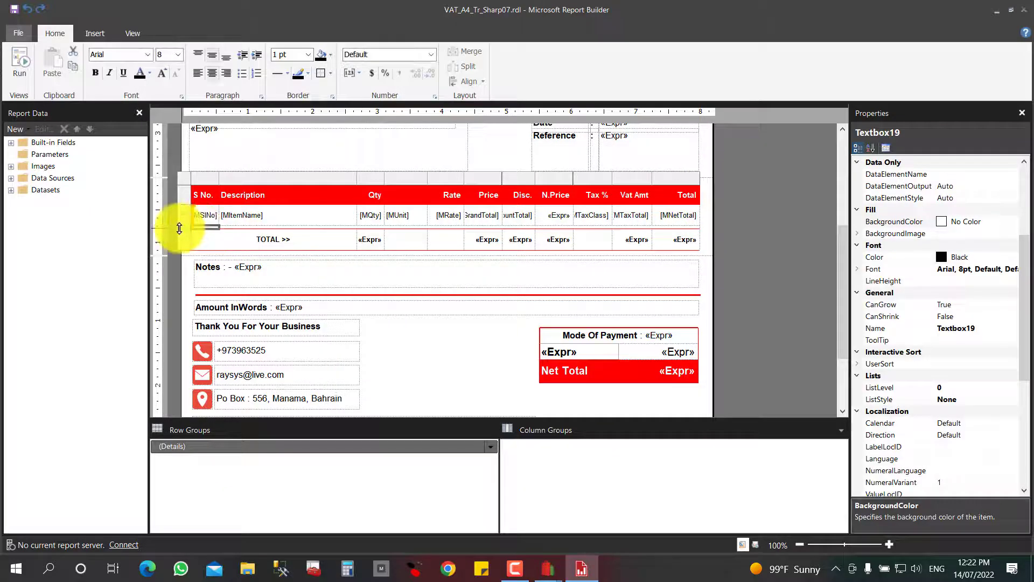
drag(181, 228, 181, 256)
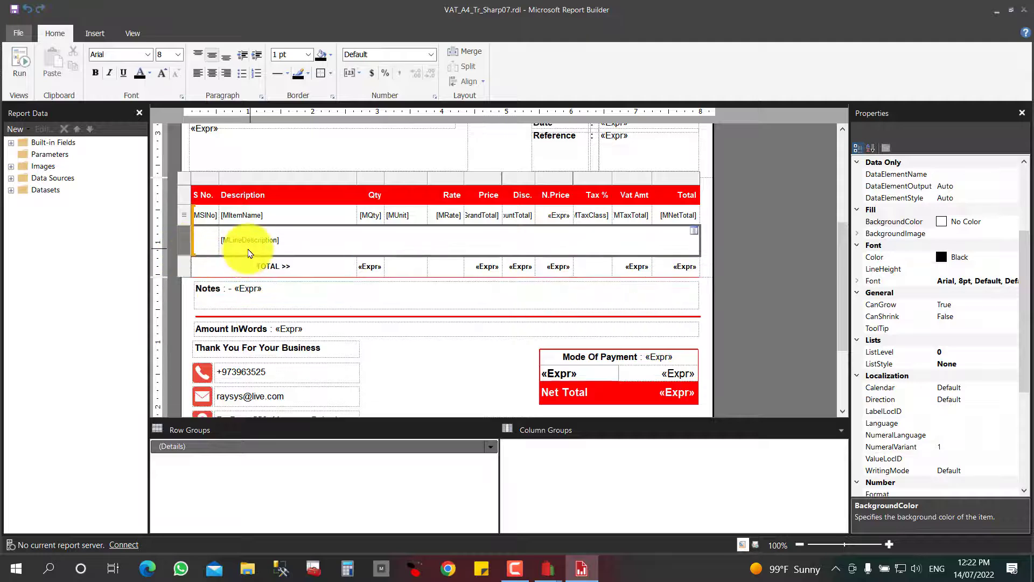
click(249, 249)
click(186, 244)
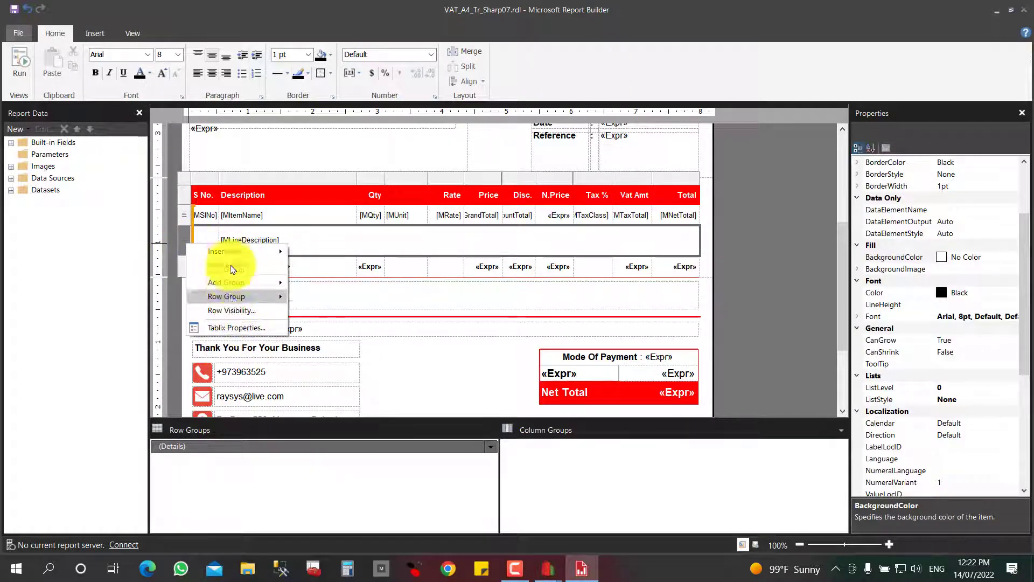
click(235, 266)
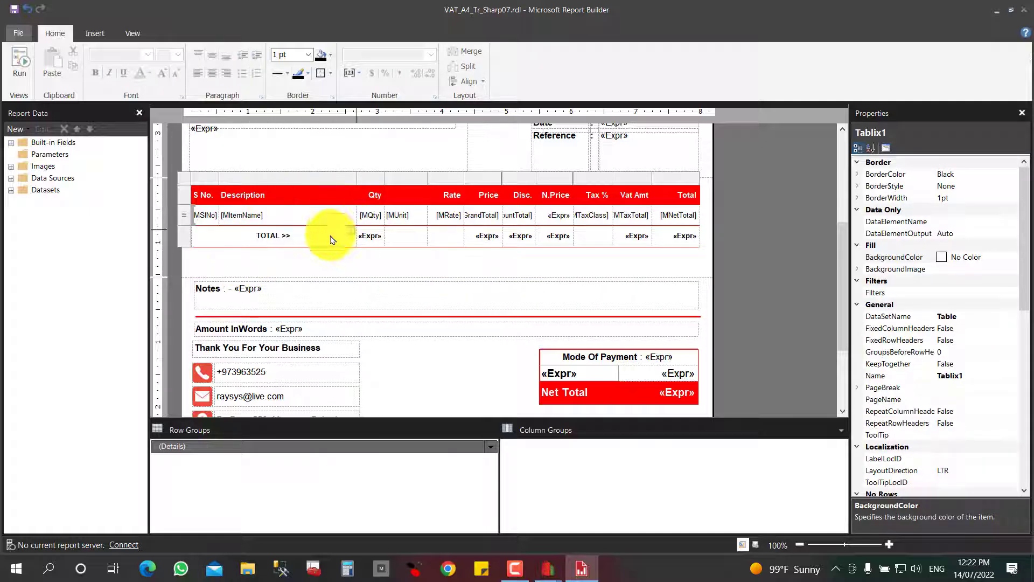
drag(188, 278, 191, 252)
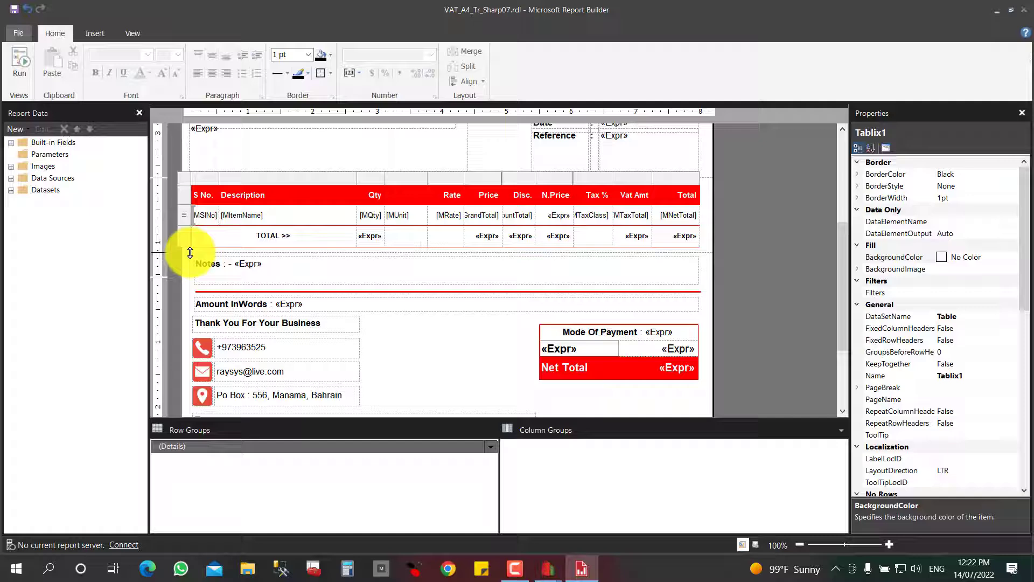
- Insert a column to the right of Description in the items table, filled with the MItemCode field and headed "Code"
click(292, 179)
right_click(292, 180)
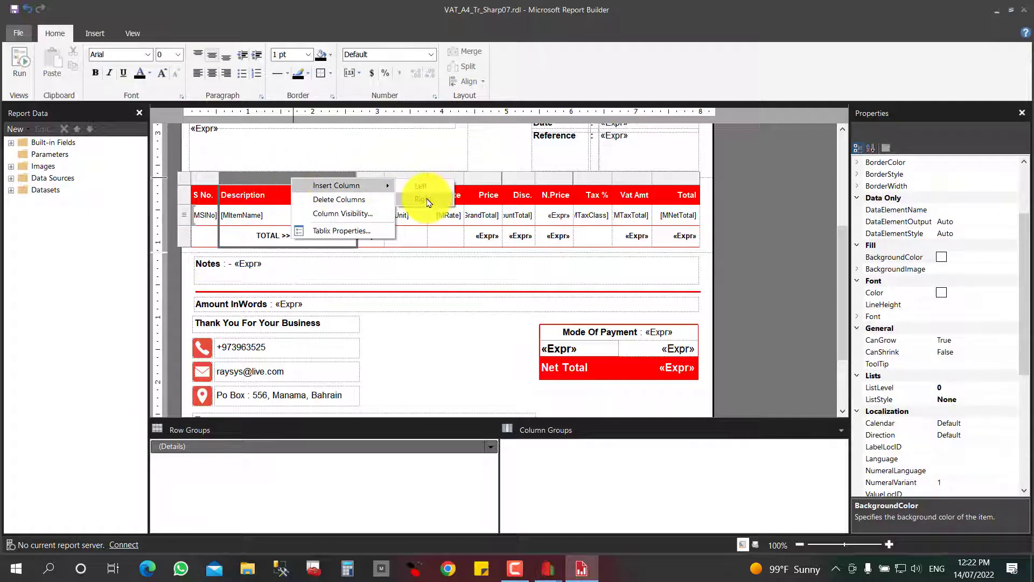
click(425, 199)
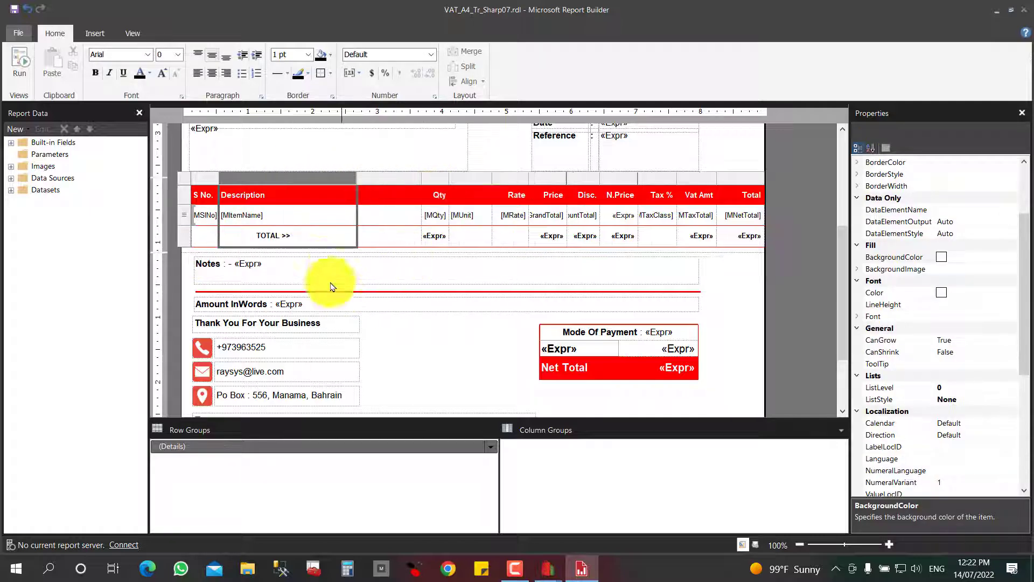
click(415, 214)
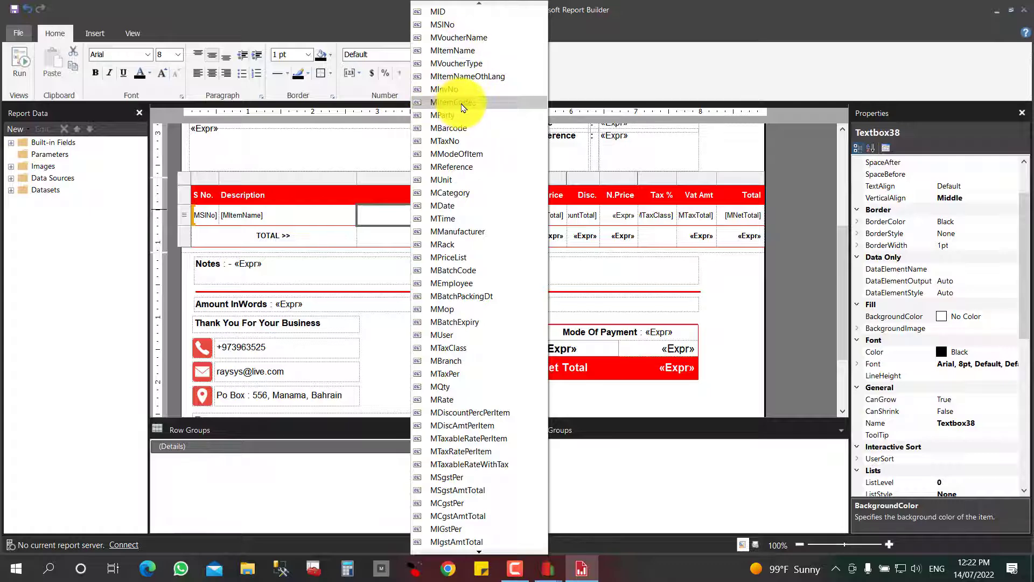
click(463, 108)
click(383, 197)
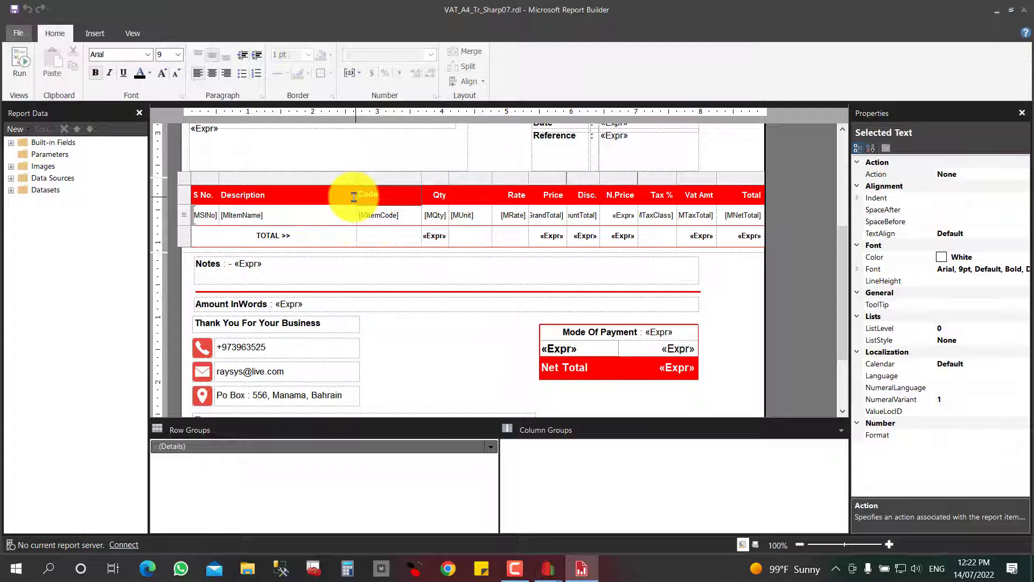
click(385, 219)
- Reduce the height of the item and TOTAL rows and shorten the report body to close the gap above the footer
click(196, 235)
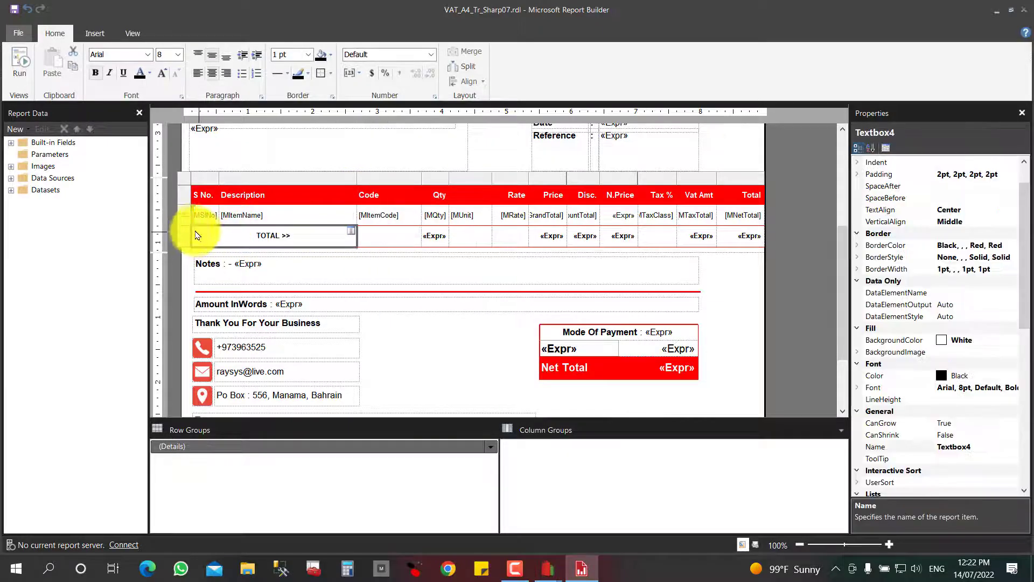
drag(185, 227, 181, 231)
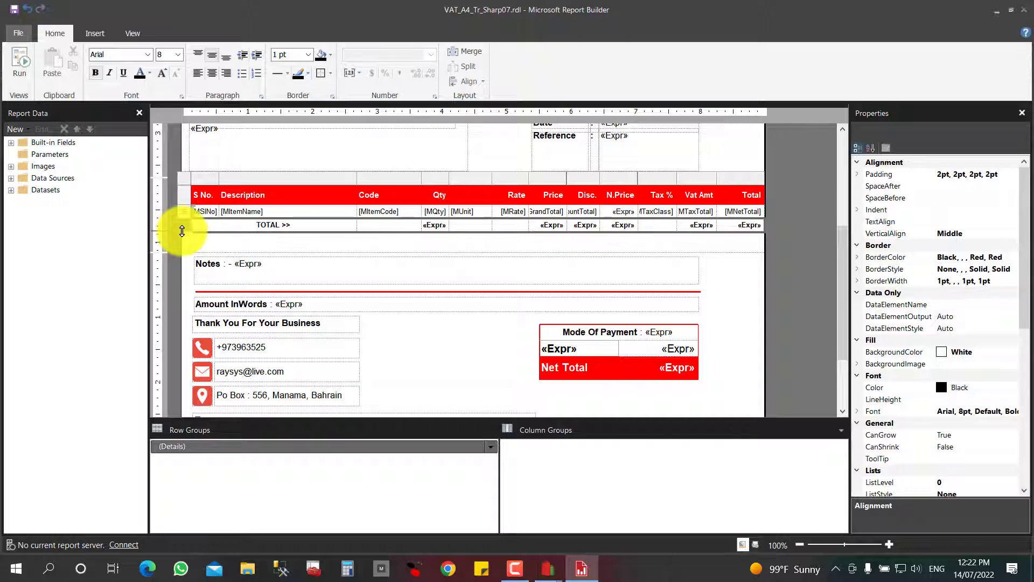
click(216, 247)
drag(204, 251, 203, 238)
click(739, 275)
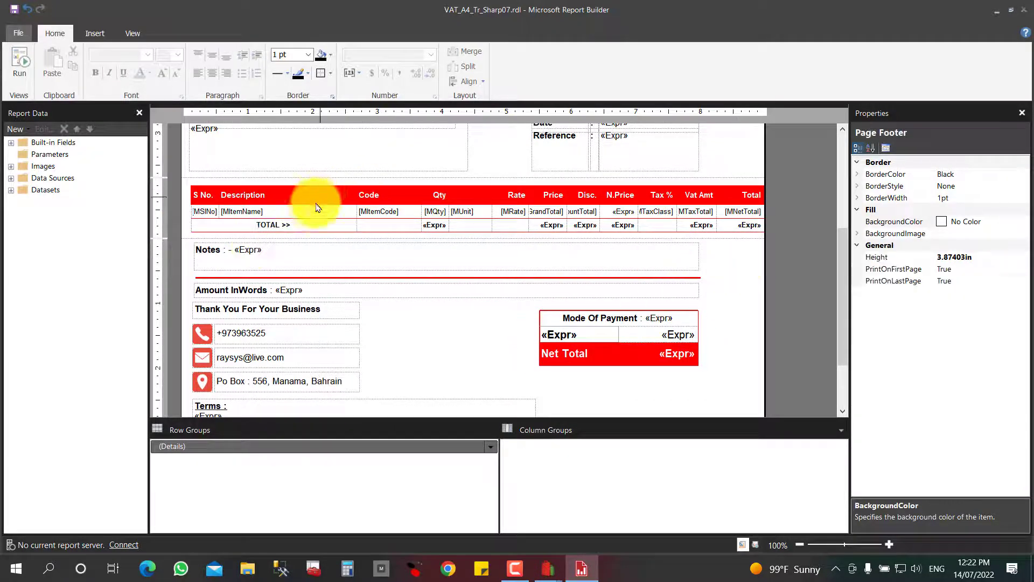
- Narrow the Description, Code and unit columns until the items table ends at the page's right margin
click(316, 215)
drag(353, 176, 322, 176)
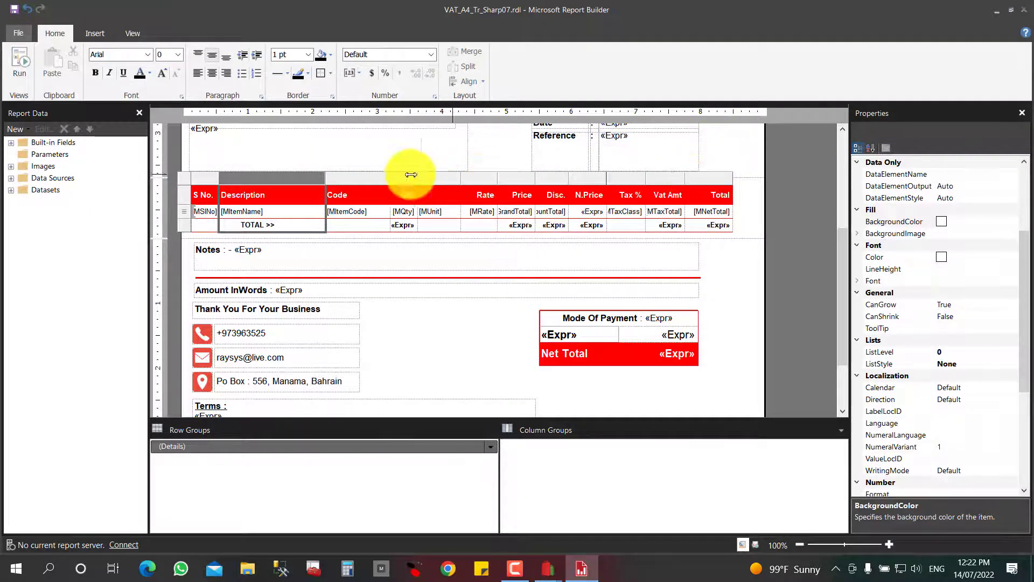
drag(392, 177, 313, 176)
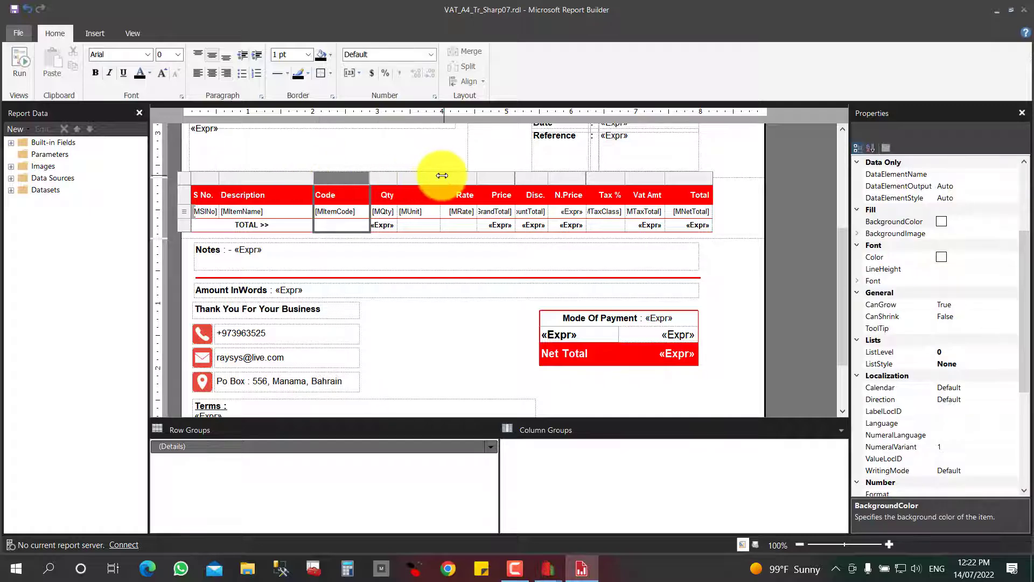
drag(442, 176, 427, 174)
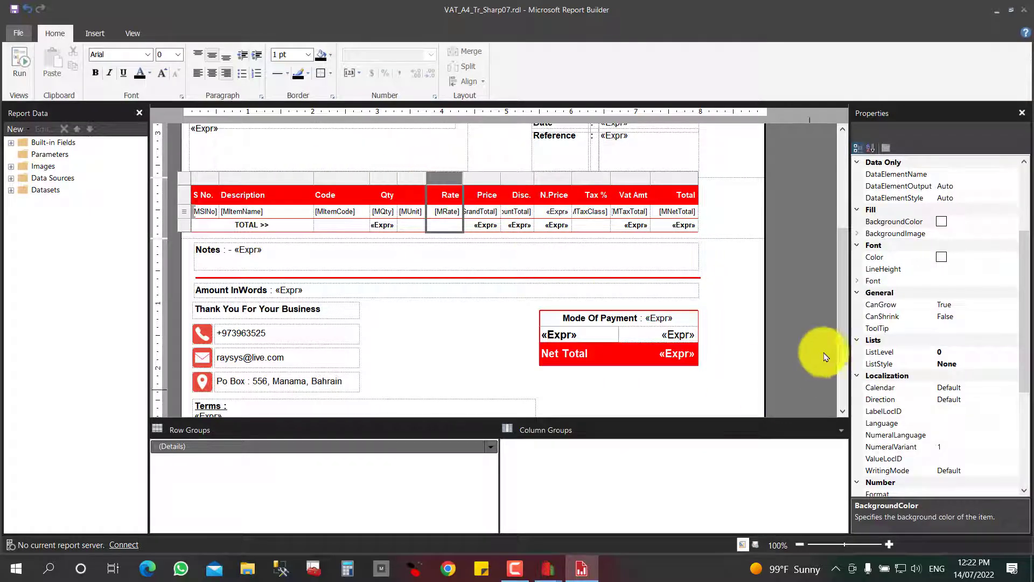
- Examine the template from header to footer for the surplus page width to the right of the header image and items table
click(835, 272)
drag(843, 268, 841, 199)
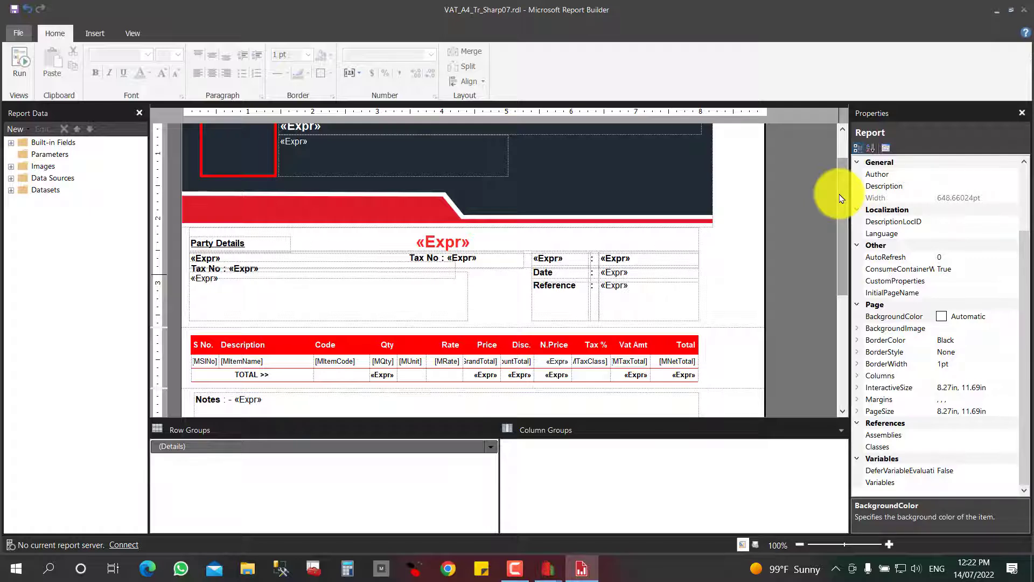
scroll(826, 203, up, 2)
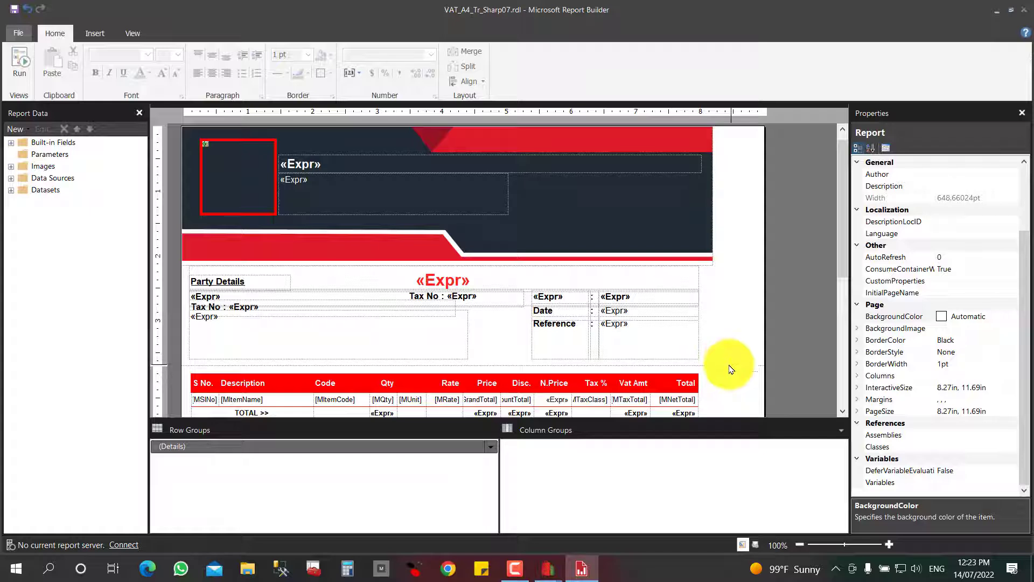
mouse_move(730, 369)
mouse_down()
mouse_move(722, 415)
mouse_move(722, 371)
mouse_up()
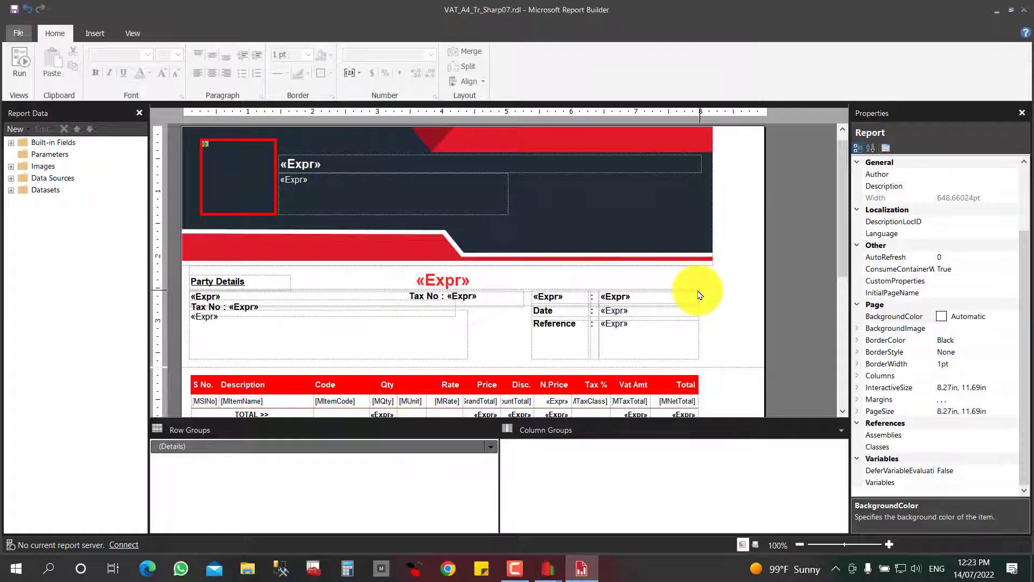
scroll(830, 243, down, 5)
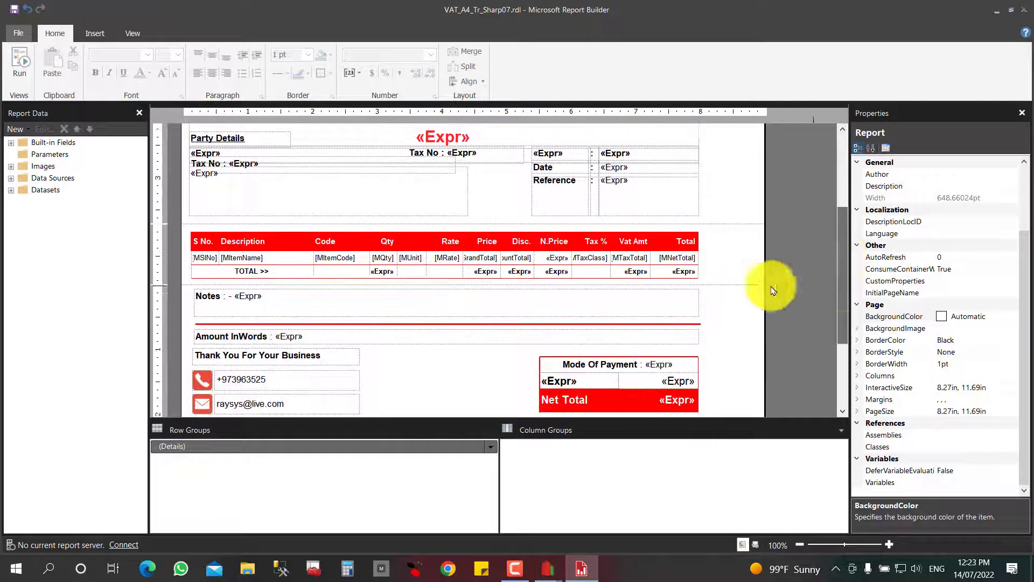
click(723, 272)
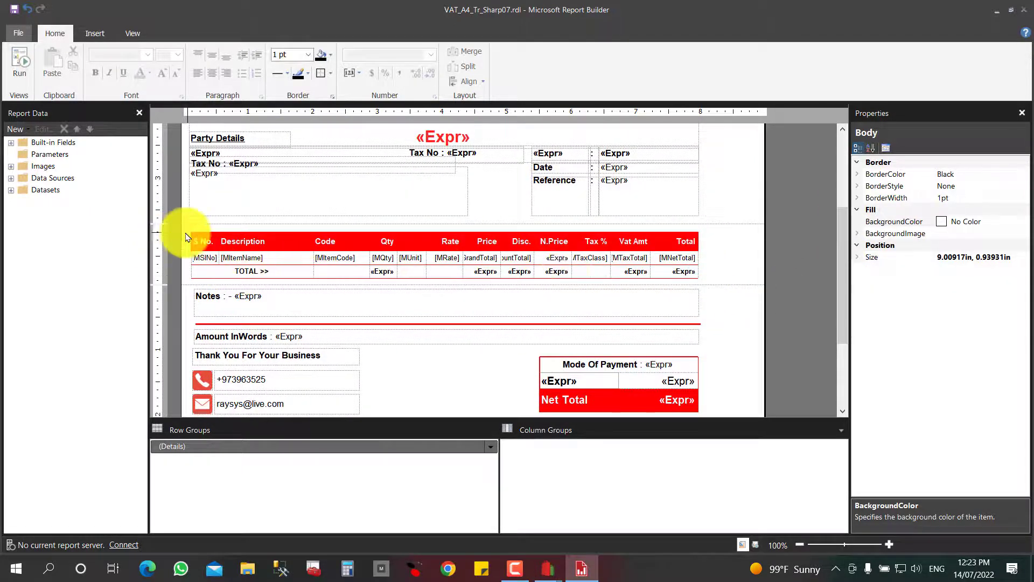
drag(169, 230, 738, 273)
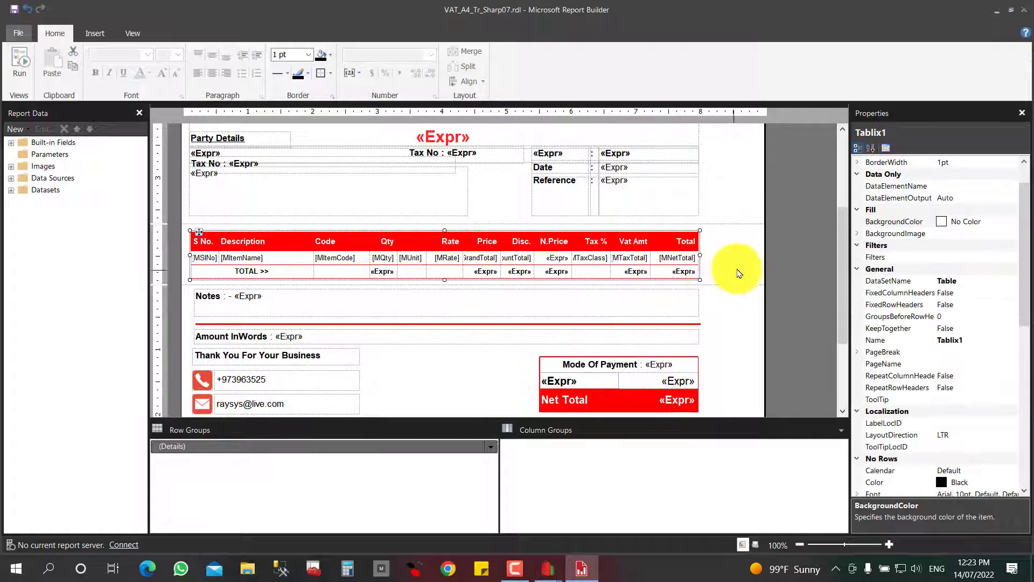
click(741, 272)
scroll(835, 295, down, 5)
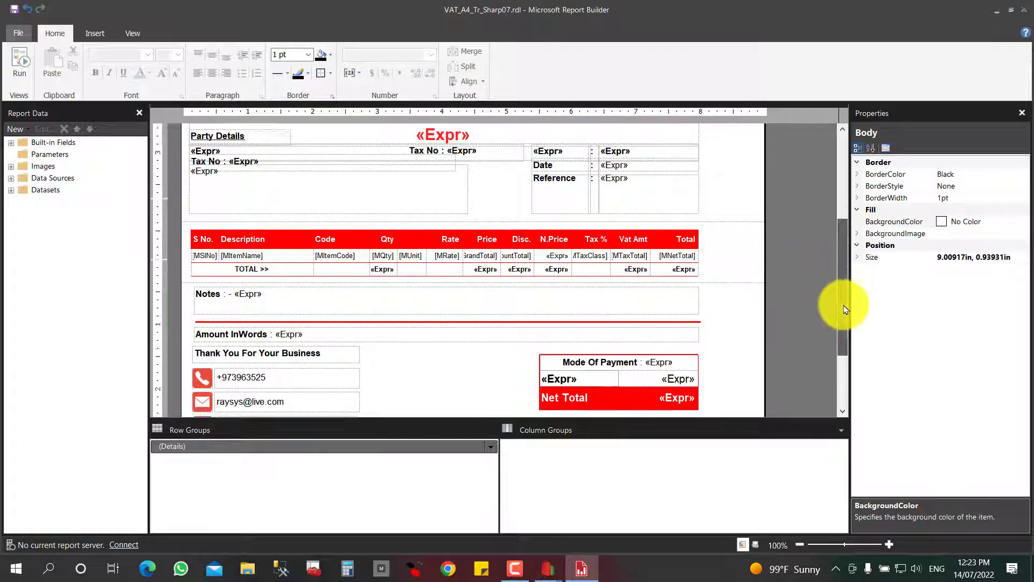
drag(714, 207, 207, 393)
click(769, 245)
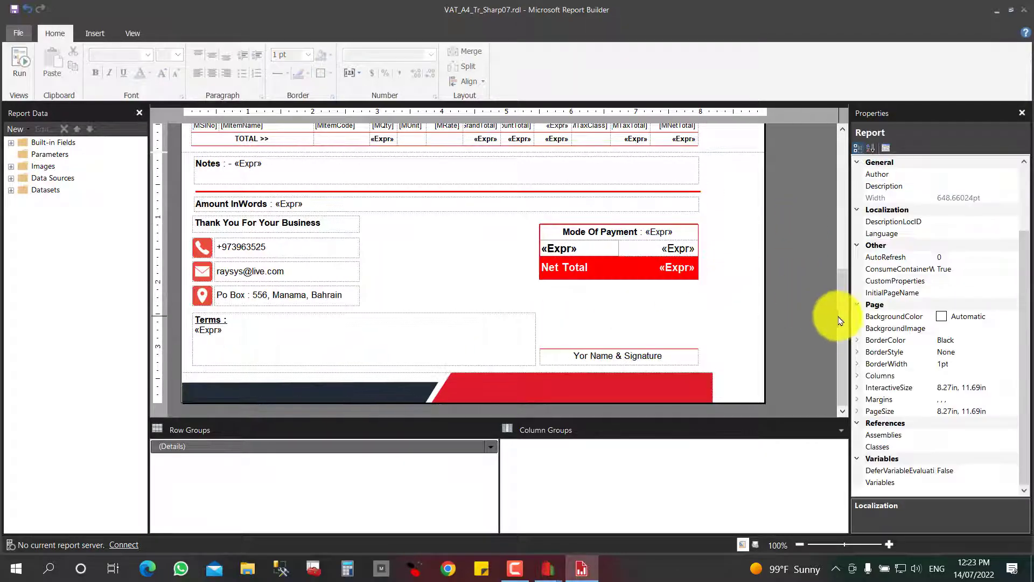
- Confirm the report's page setup as A4 portrait with 0 in margins on all sides
drag(843, 315, 843, 162)
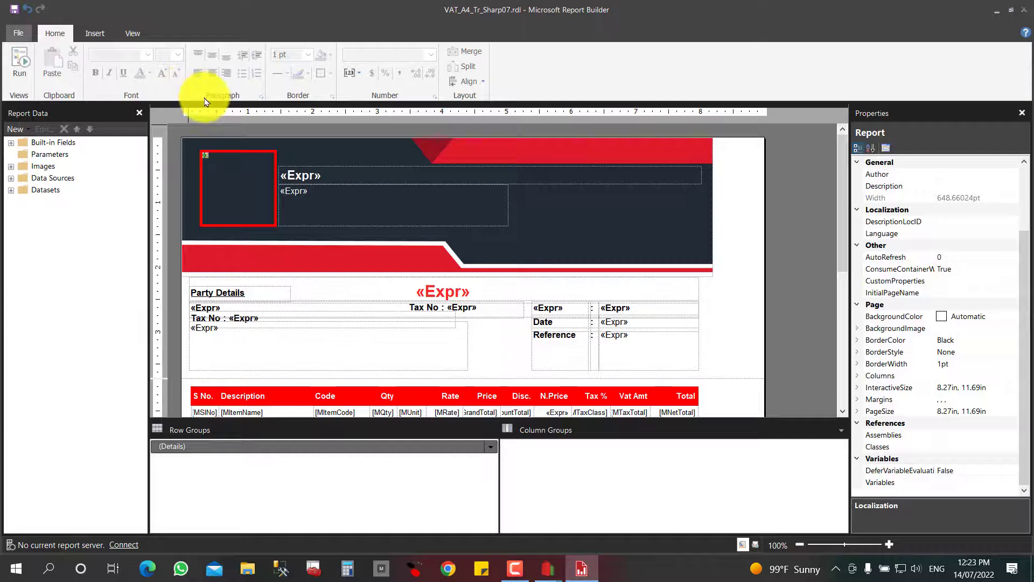
right_click(791, 182)
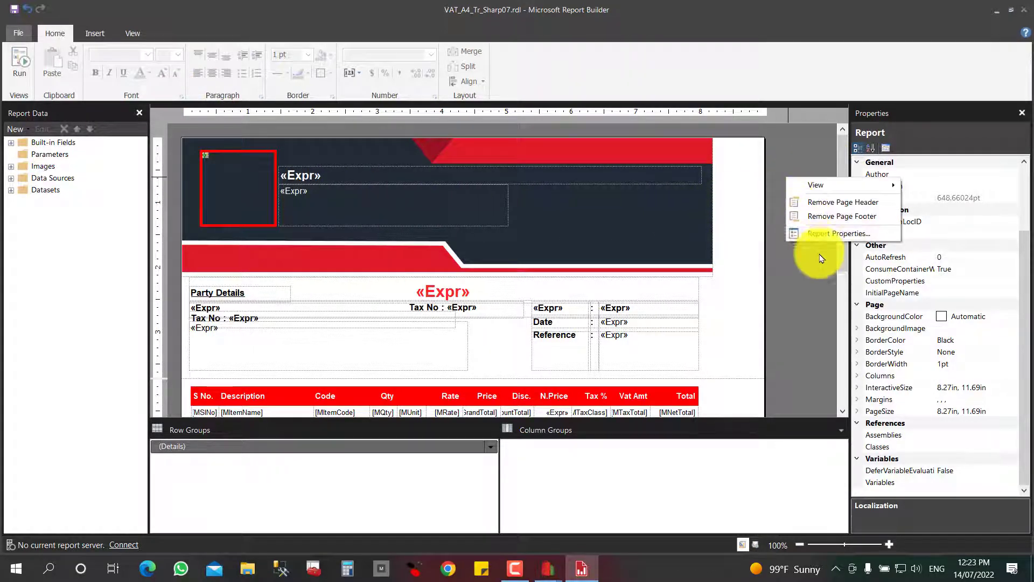
key(Escape)
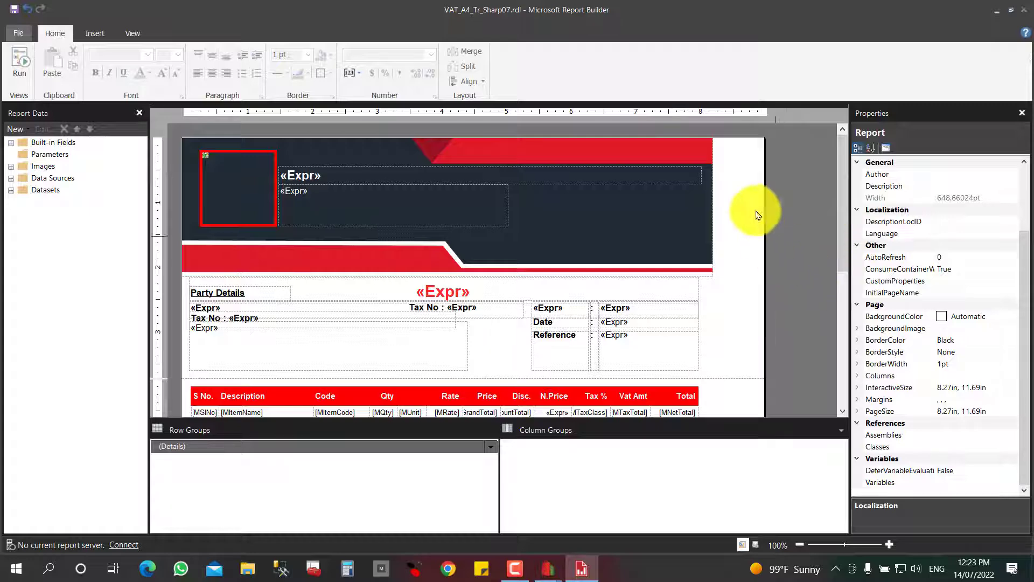
right_click(796, 197)
click(824, 253)
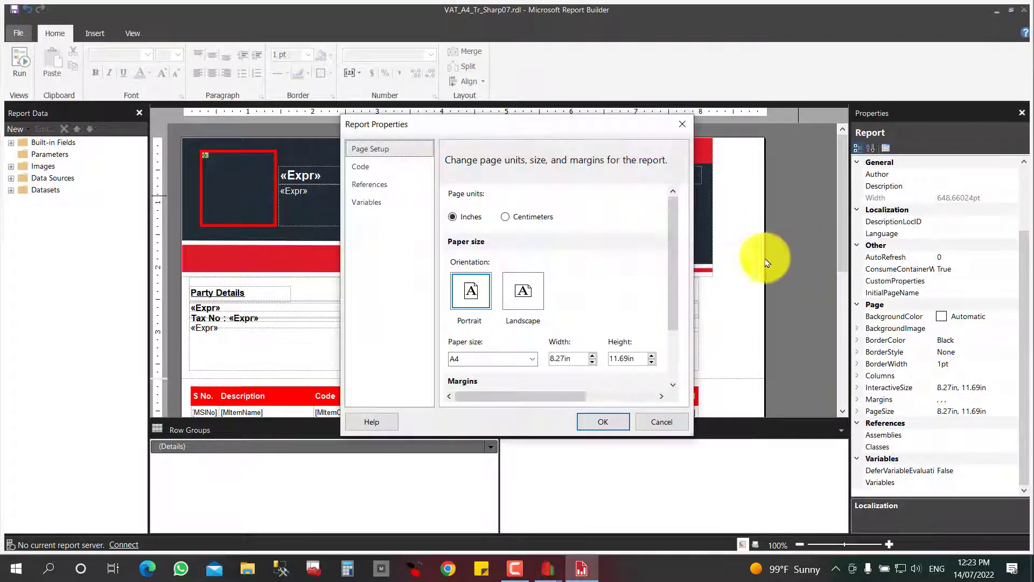
scroll(674, 286, down, 1)
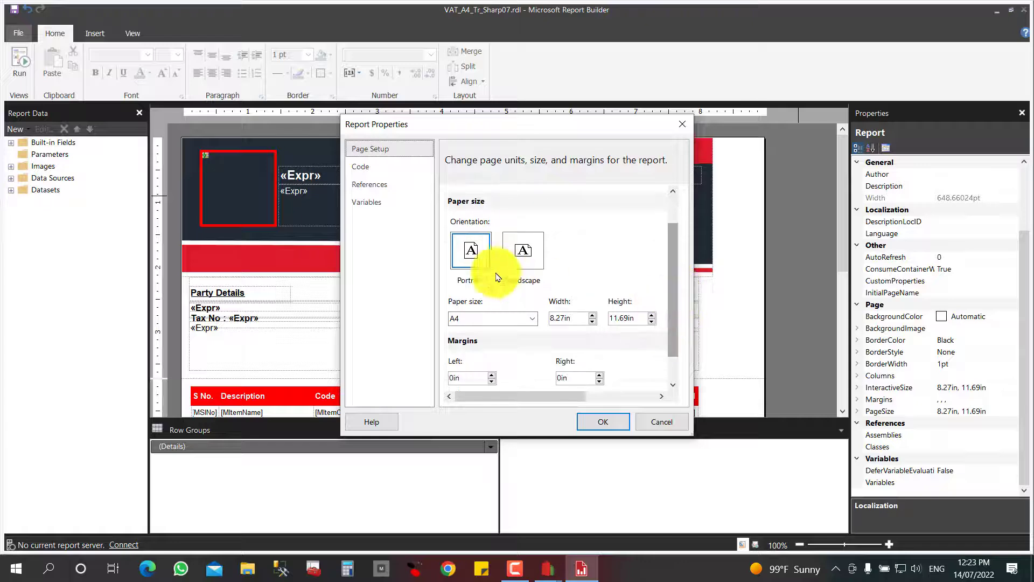
drag(672, 303, 672, 366)
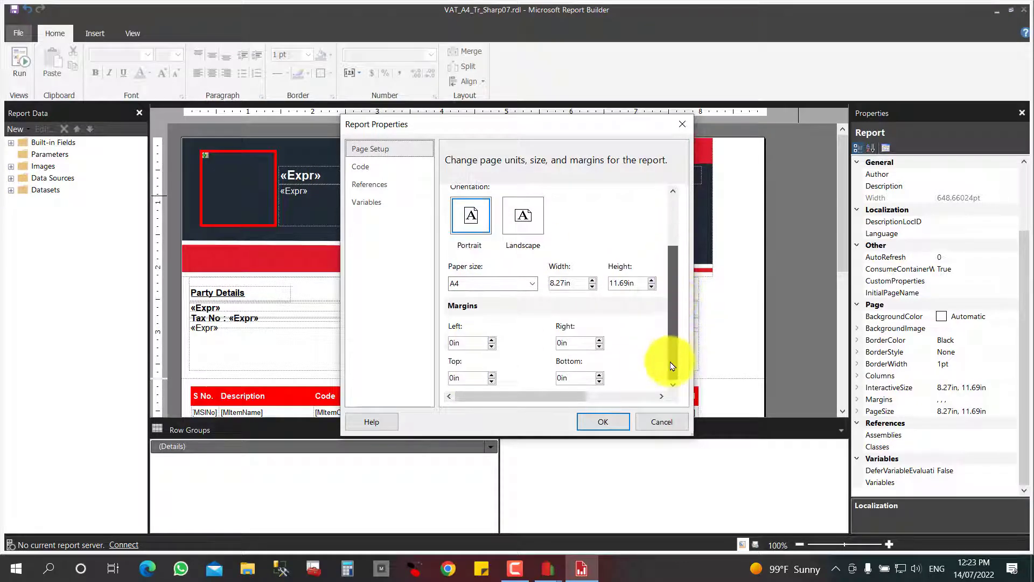
click(532, 285)
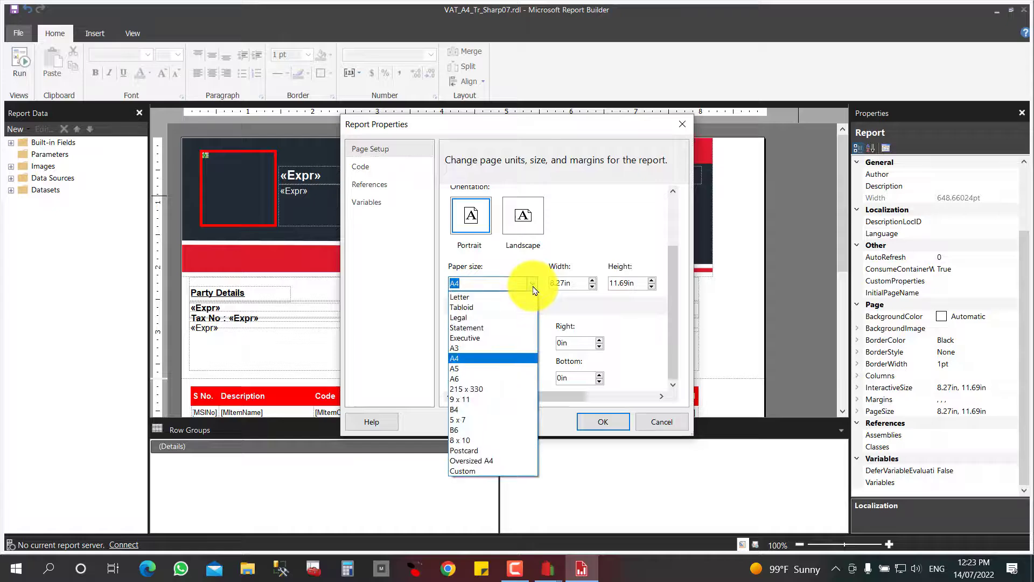
click(534, 290)
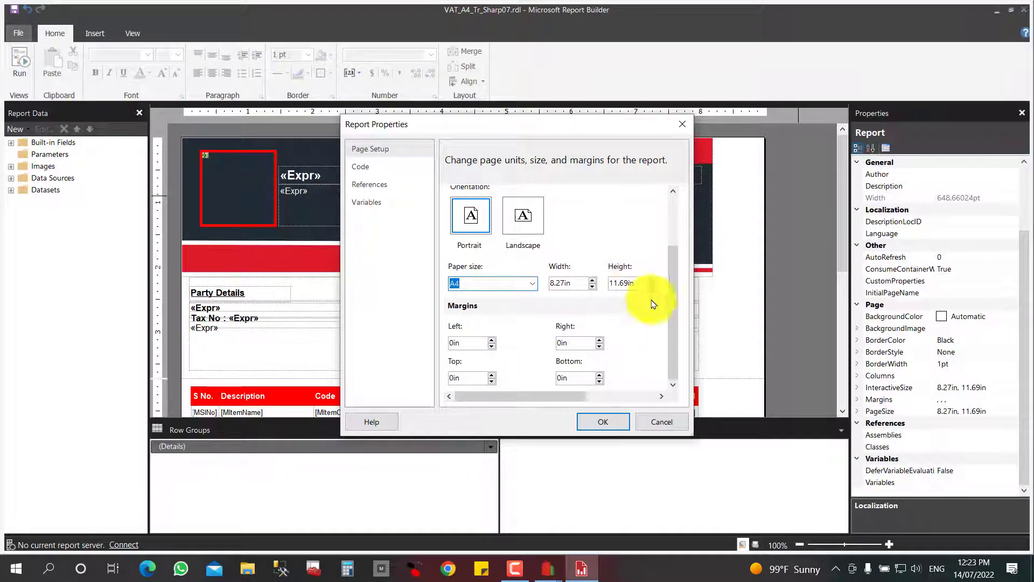
click(603, 423)
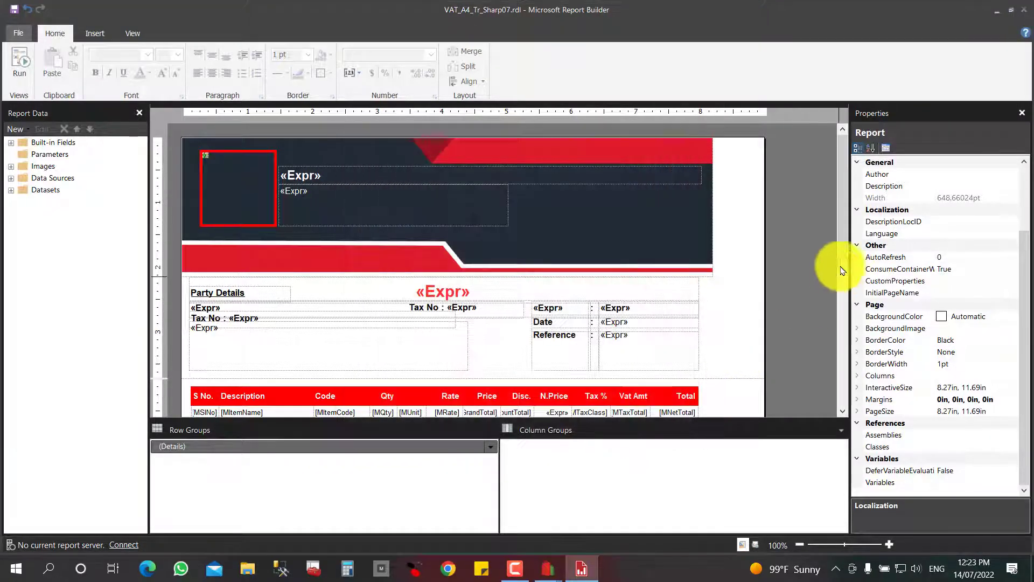
- Review the fields of the report's datasets from Table to ExtraAcc, collapsing each dataset's field list
scroll(826, 358, down, 5)
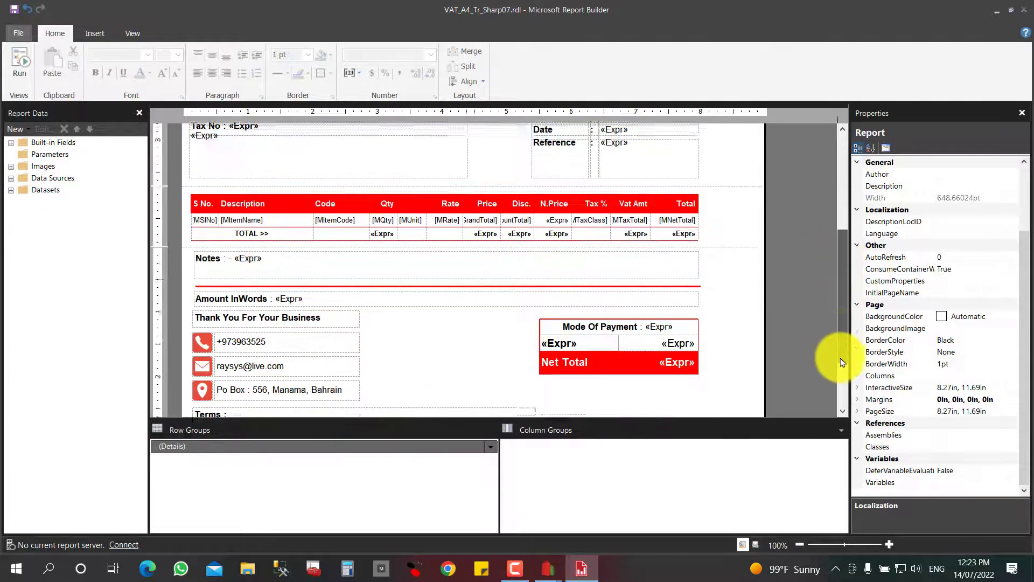
scroll(826, 330, up, 3)
scroll(854, 283, up, 1)
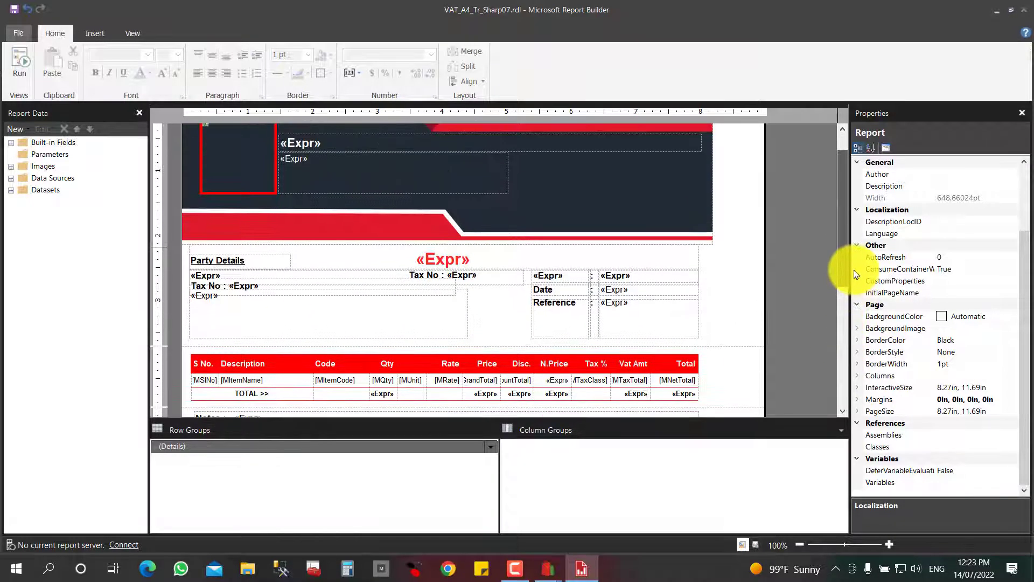
scroll(835, 307, down, 5)
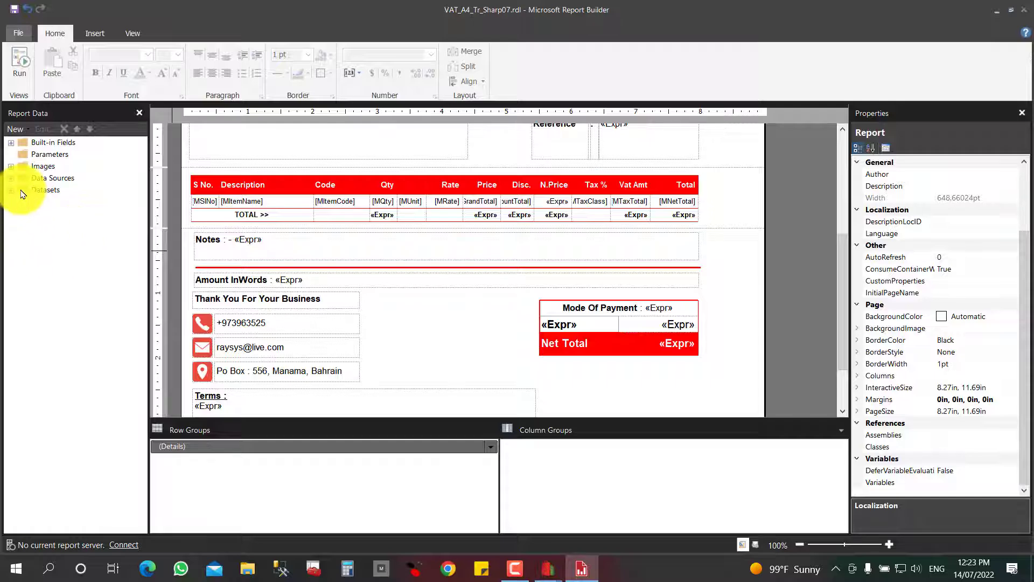
click(13, 191)
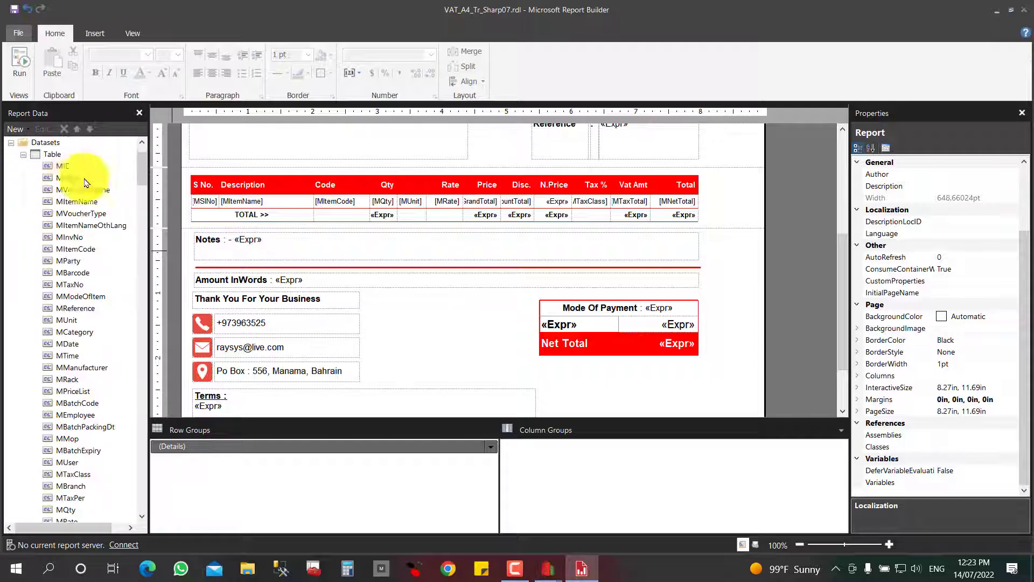
click(23, 156)
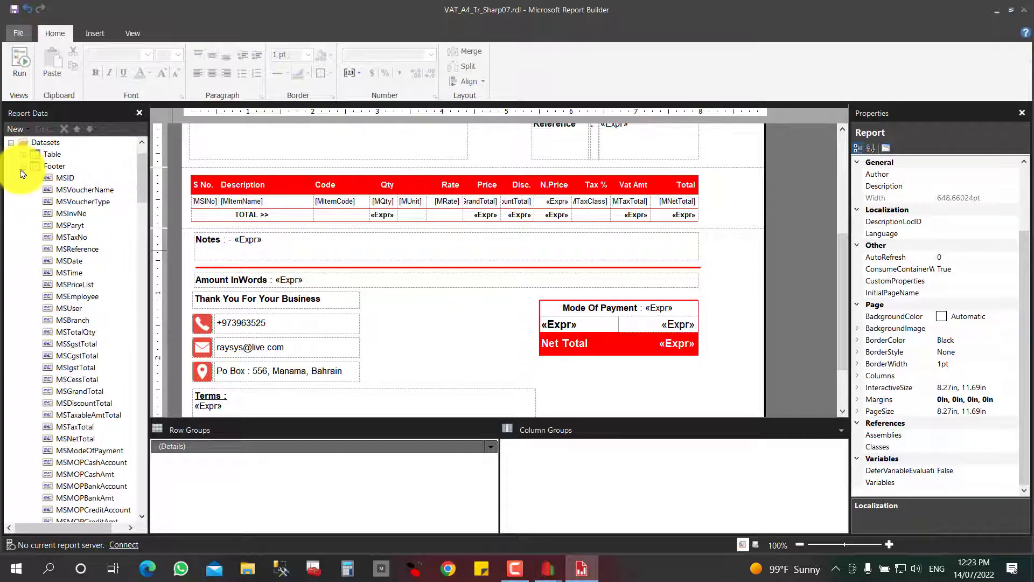
click(23, 167)
click(23, 178)
click(23, 190)
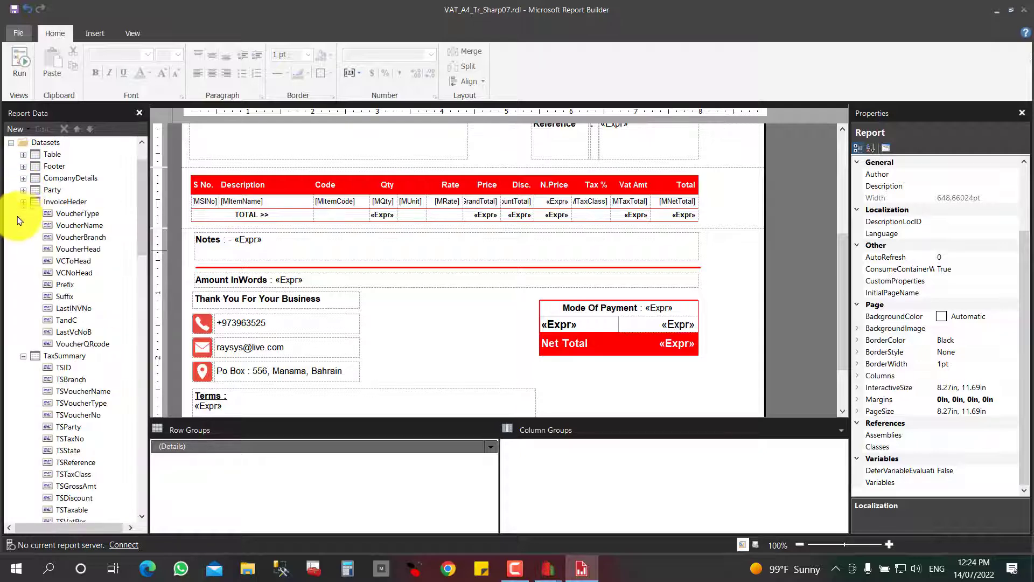
click(23, 202)
click(24, 214)
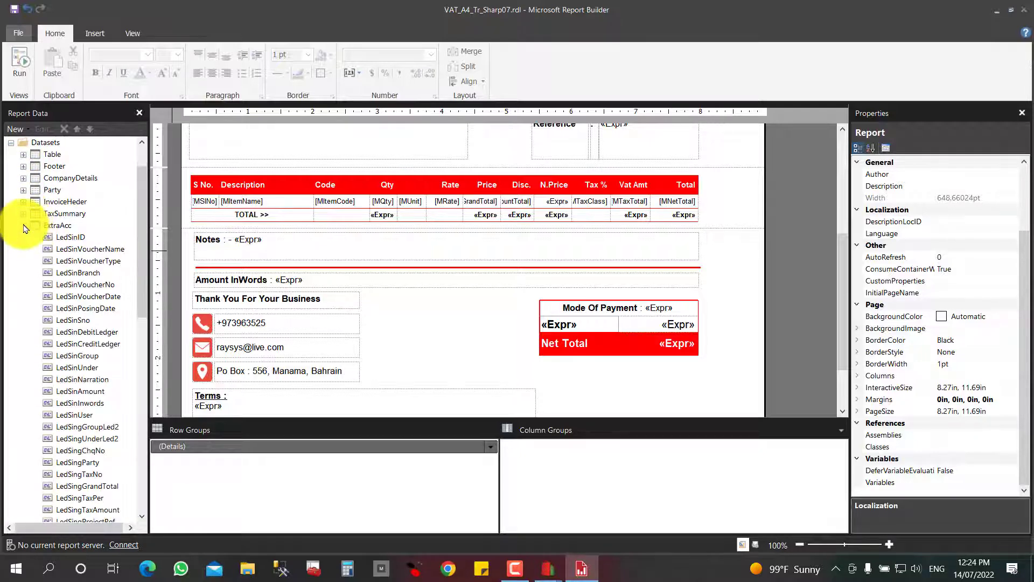
click(23, 226)
click(23, 237)
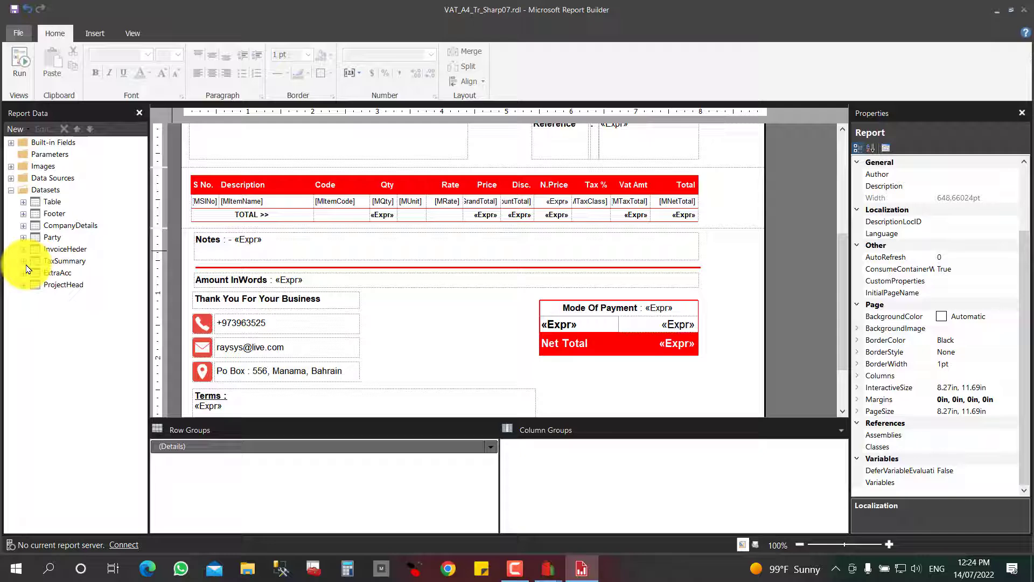
- Place the Footer dataset's MSEmployee field below the Net Total row and widen its text box to match the totals box
click(23, 214)
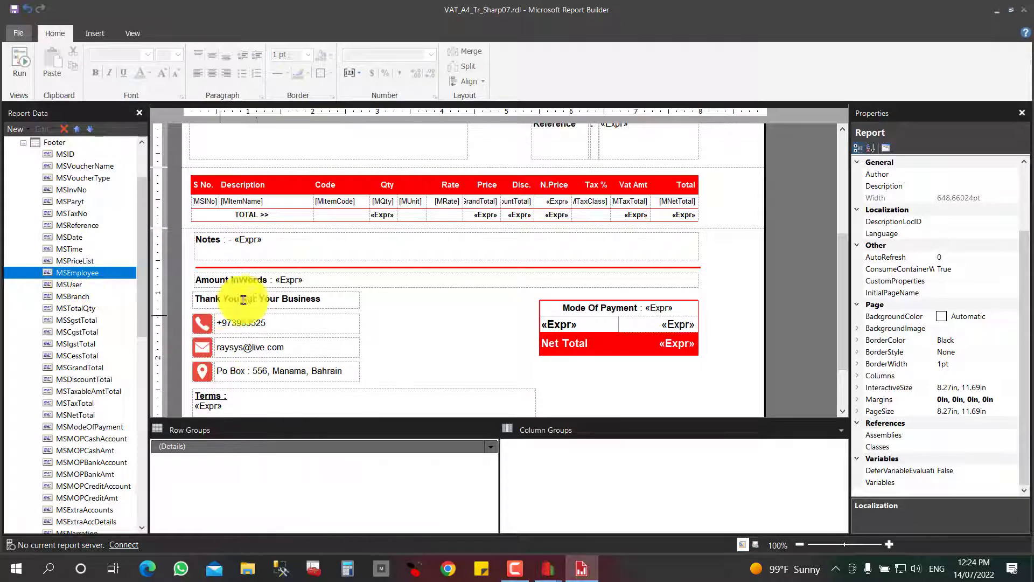
click(74, 285)
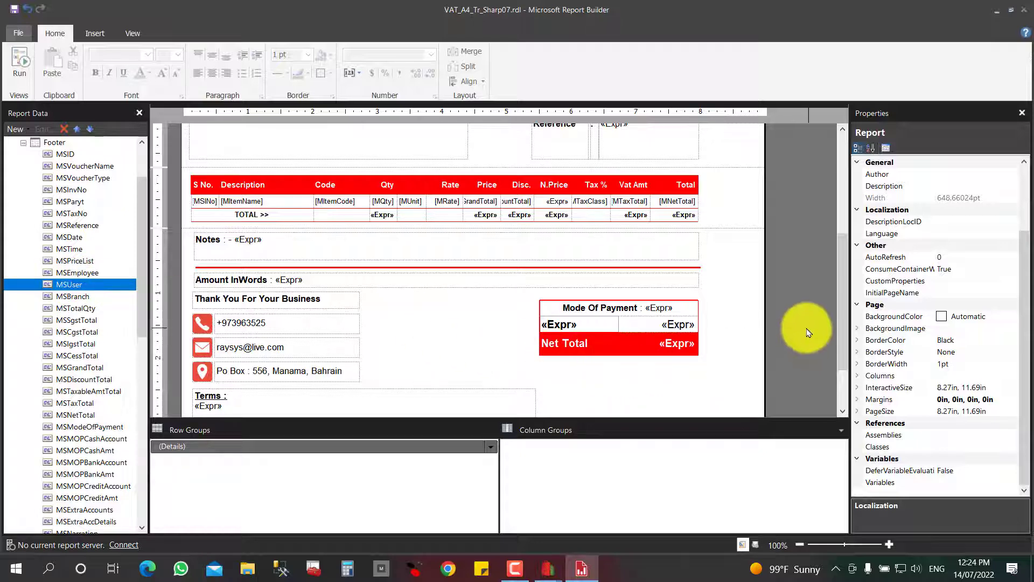
mouse_move(842, 320)
mouse_down()
mouse_move(843, 363)
mouse_move(842, 343)
mouse_up()
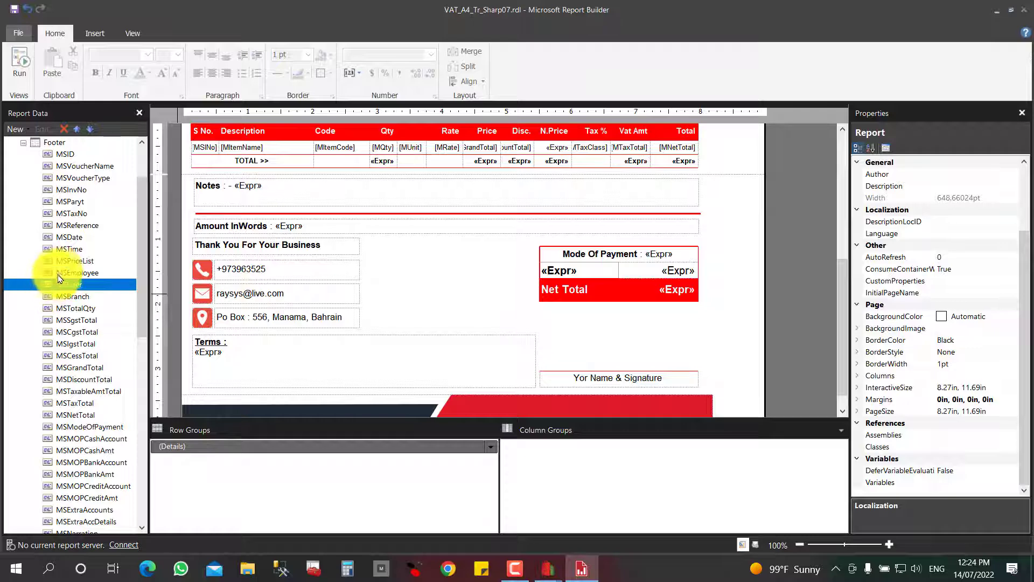
drag(56, 272, 579, 327)
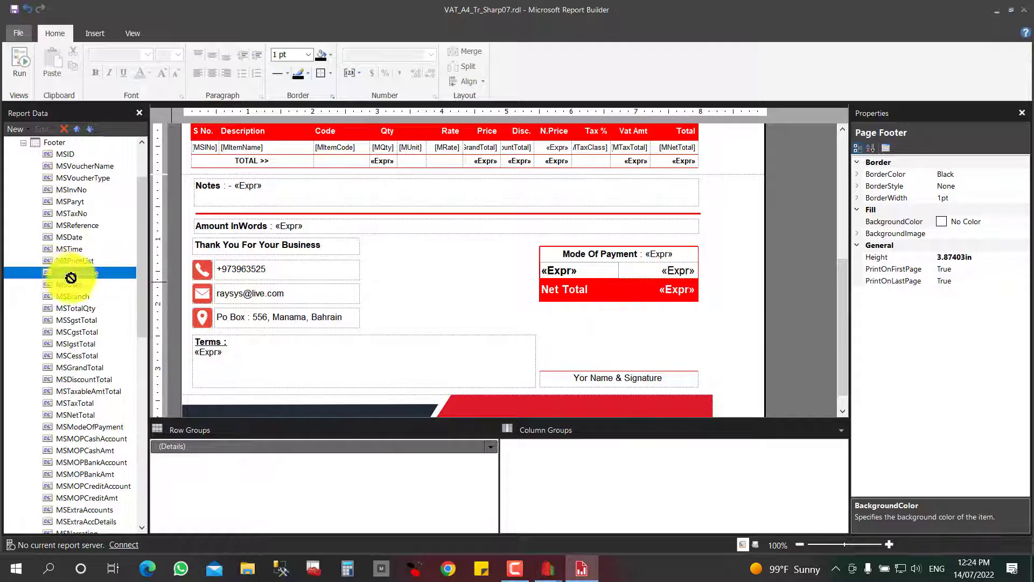
drag(71, 277, 545, 307)
drag(606, 315, 694, 325)
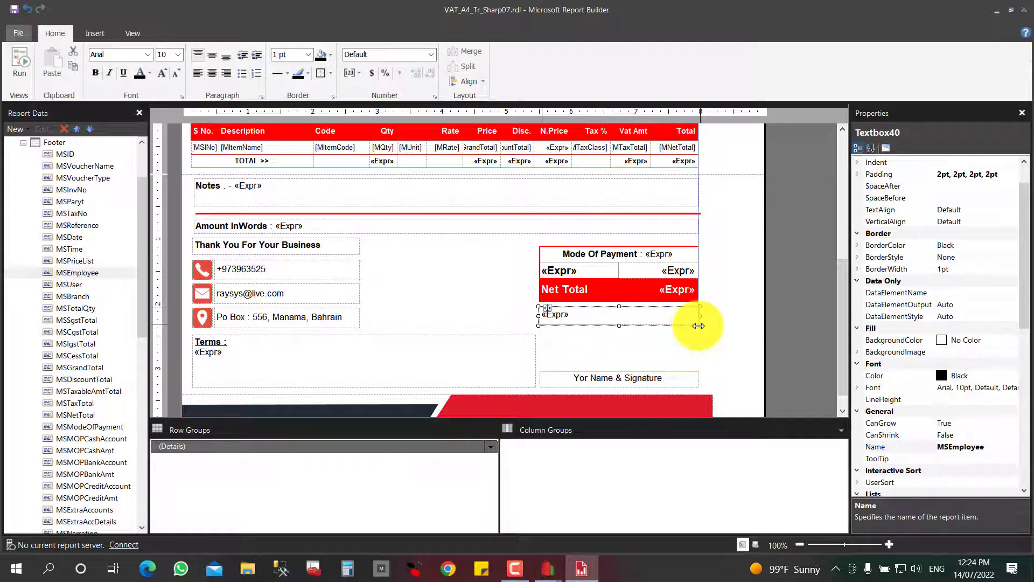
- Prefix the employee field with the label "Sales Man : " and make the words "Sales Man" bold
click(579, 317)
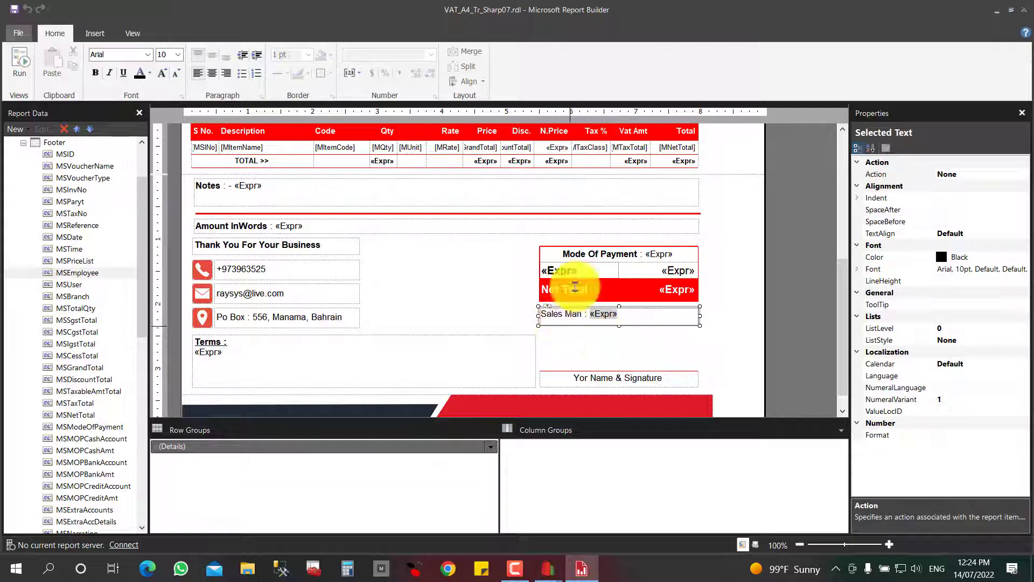
drag(586, 314, 540, 314)
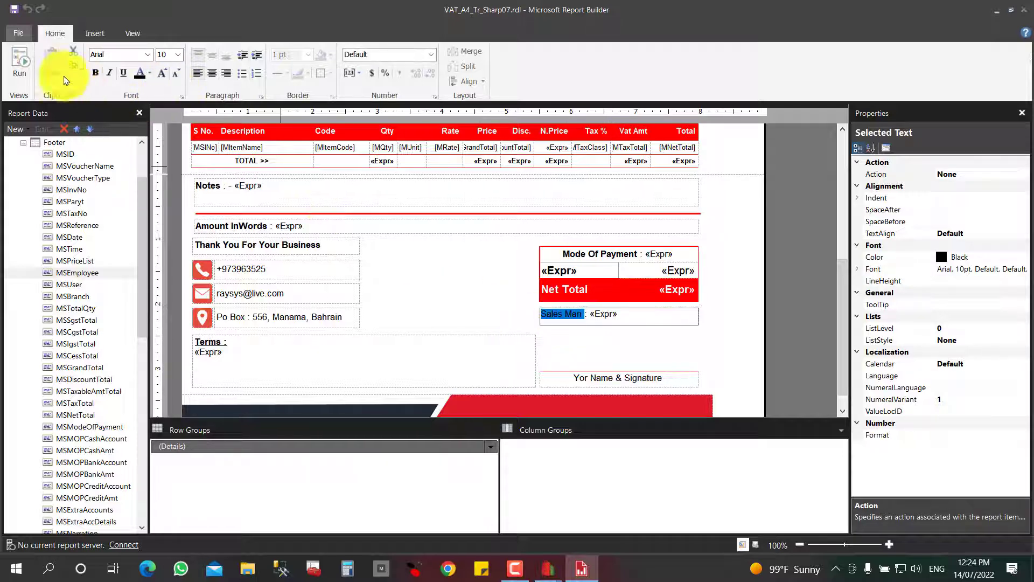
click(93, 73)
click(620, 345)
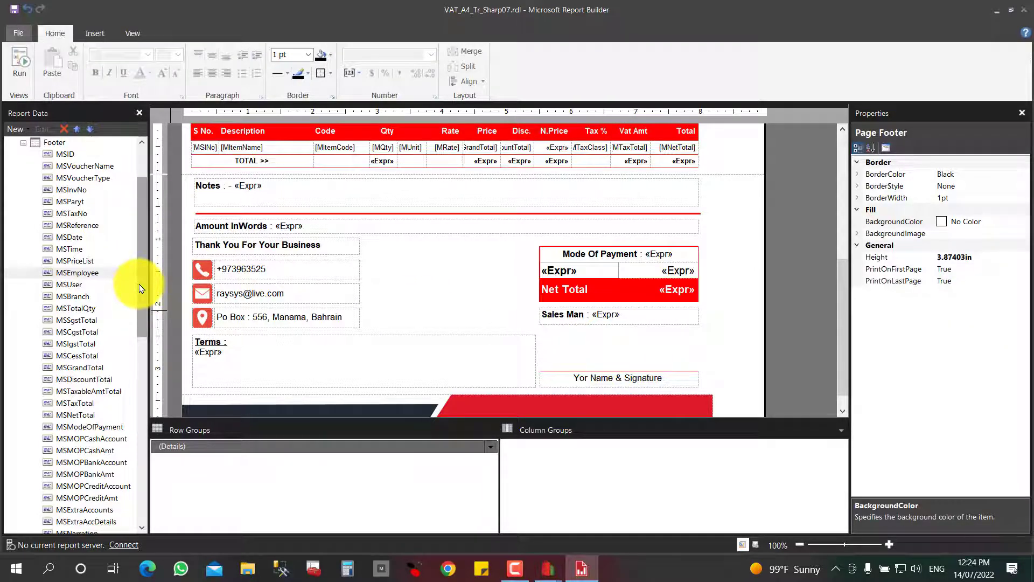
- Narrow the report's page width to the right edge of the header image
drag(140, 288, 138, 406)
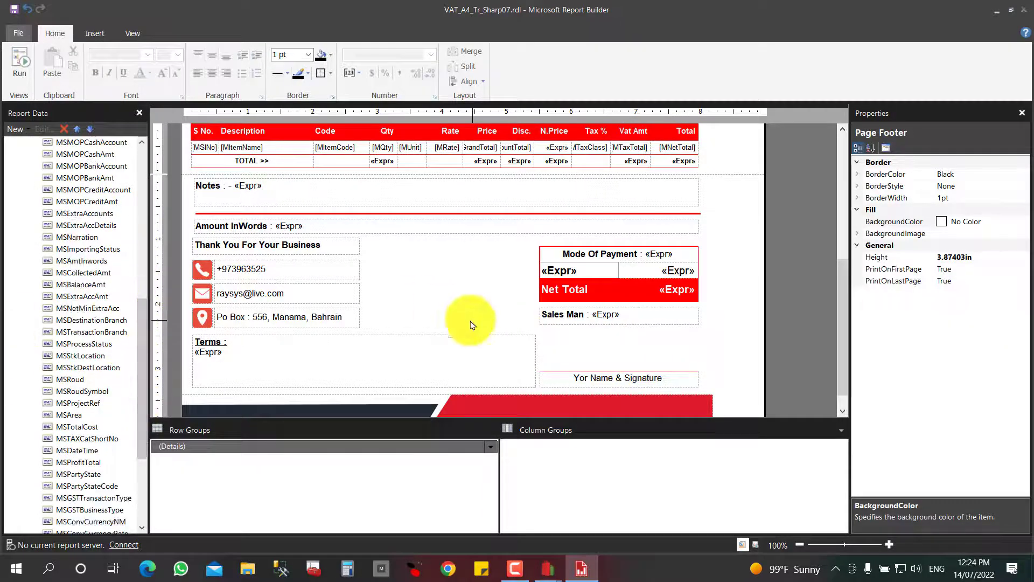
drag(841, 296, 851, 174)
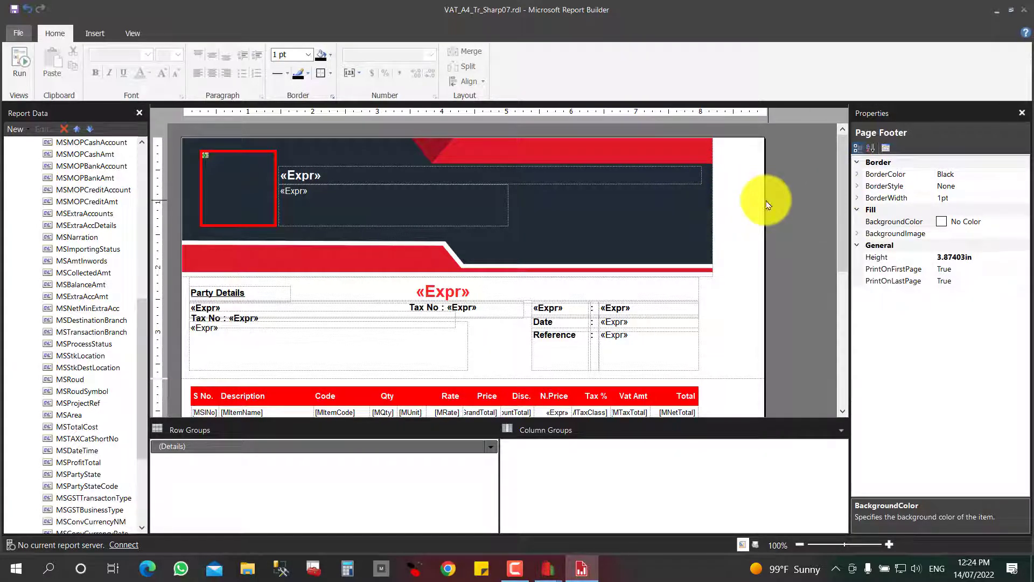
drag(764, 204, 791, 201)
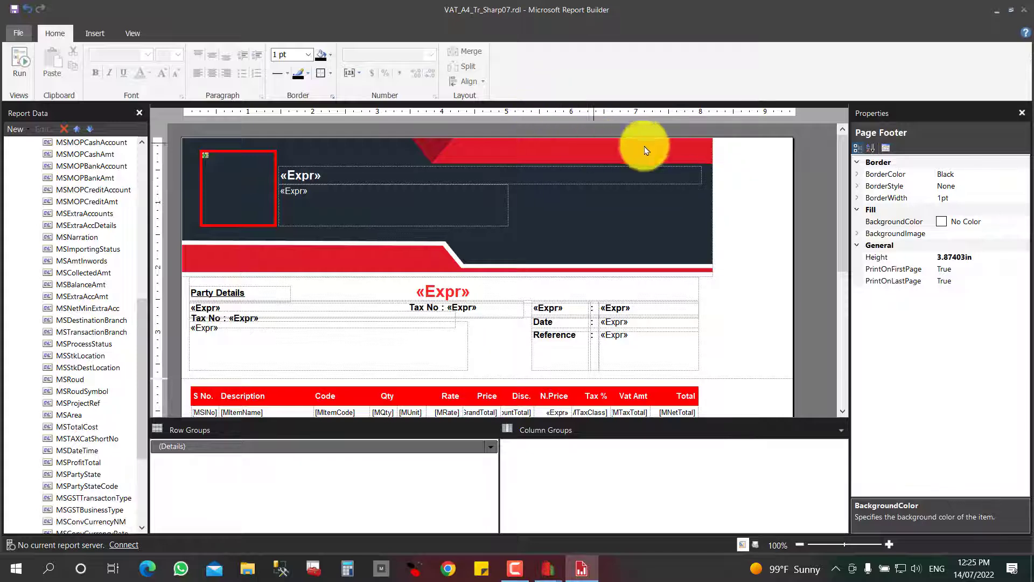
drag(795, 197, 713, 203)
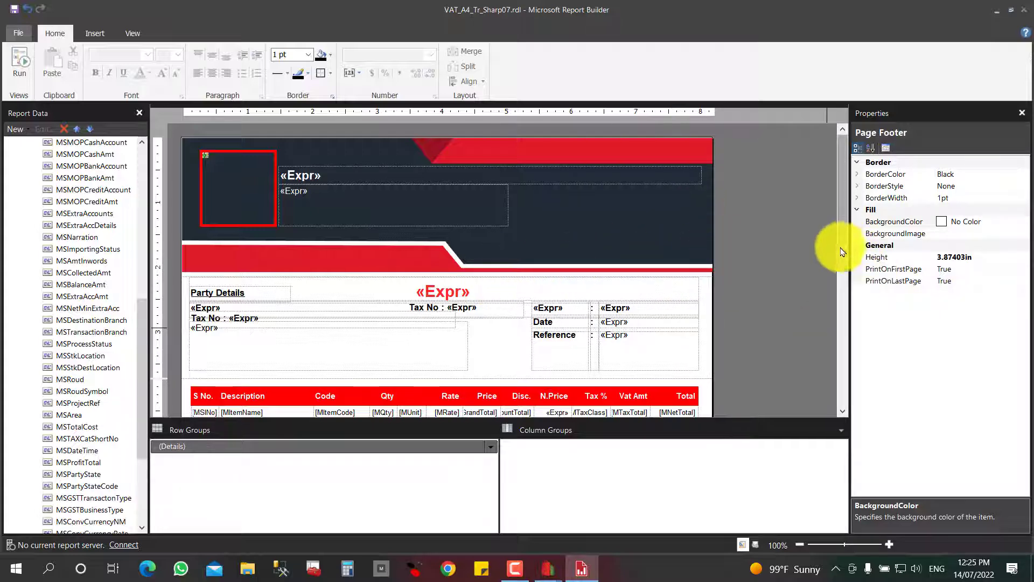
scroll(820, 364, down, 5)
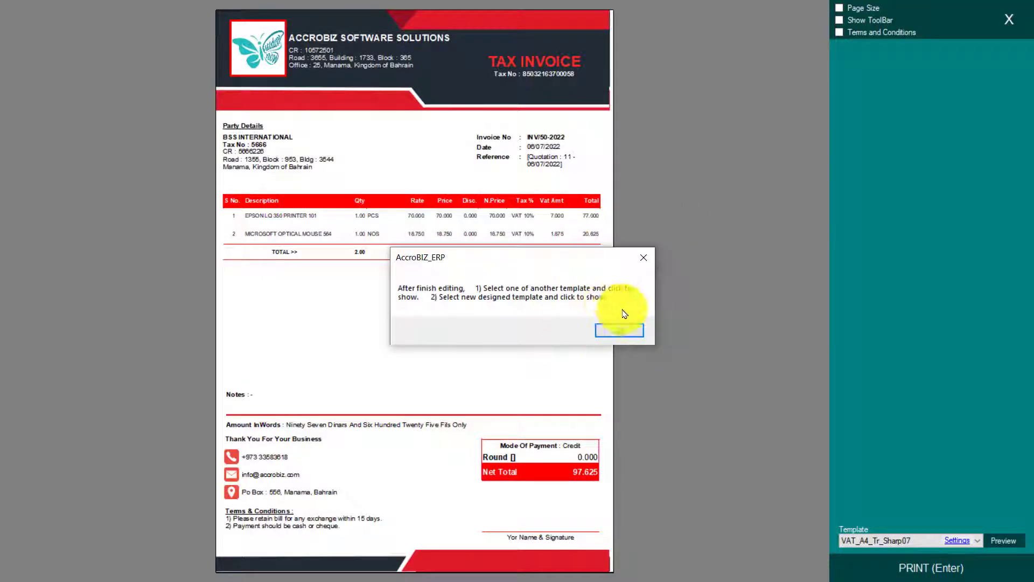
- Dismiss the editing instructions and preview the invoice with the VAT_A4_Tr_Sharp08 template
click(617, 330)
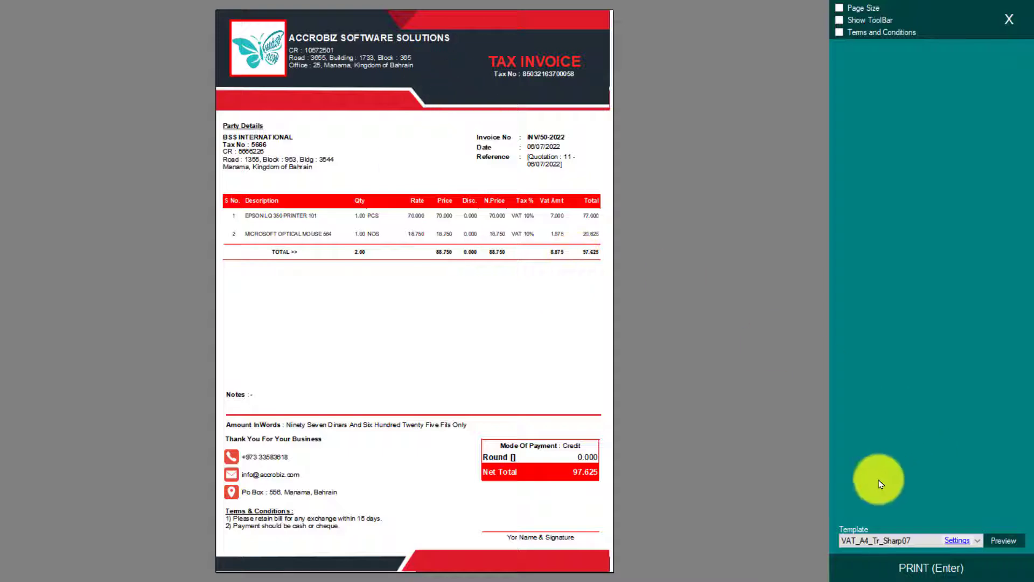
click(874, 545)
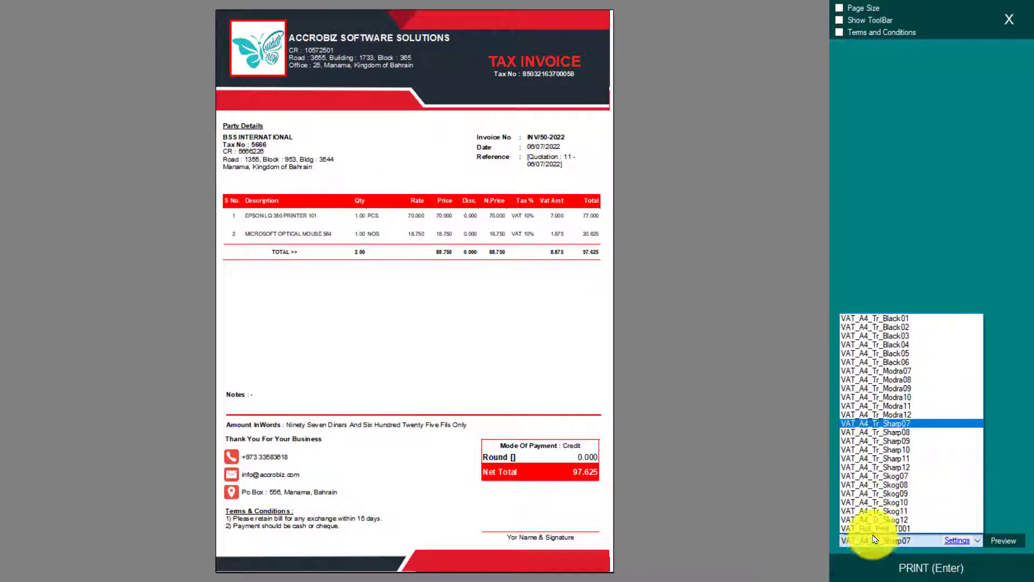
click(902, 433)
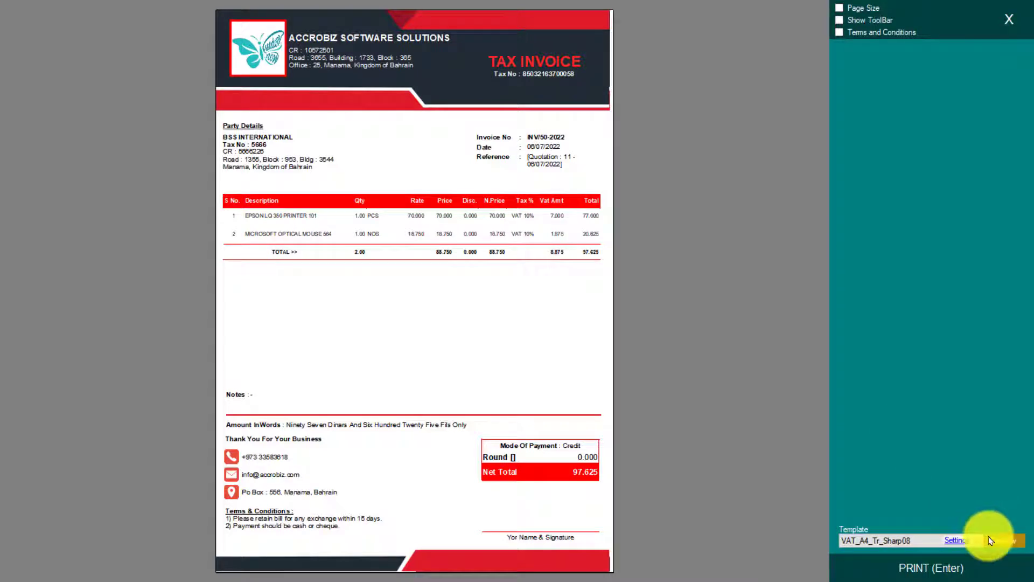
click(989, 541)
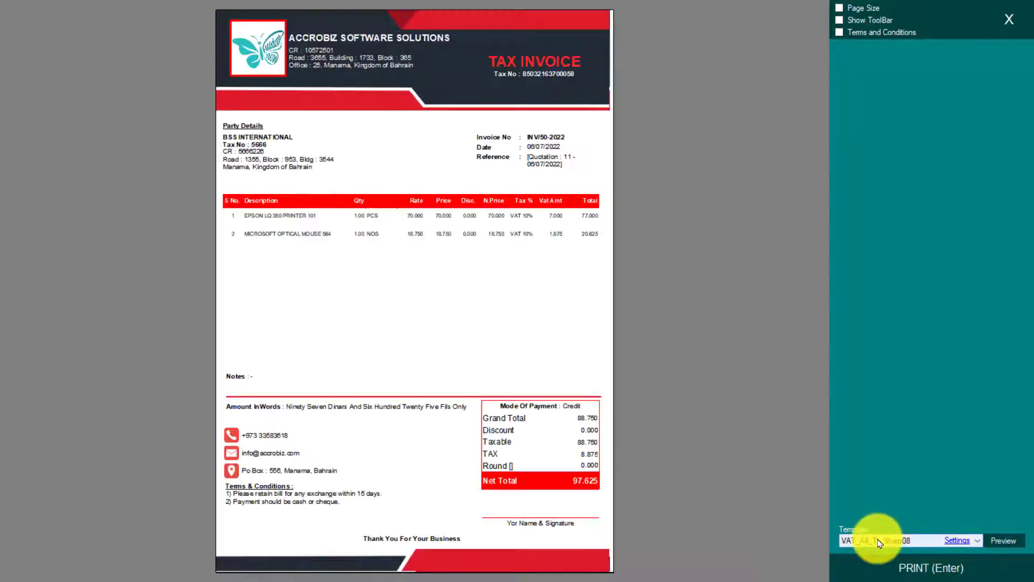
- Switch the invoice back to the redesigned VAT_A4_Tr_Sharp07 template and preview it
click(879, 542)
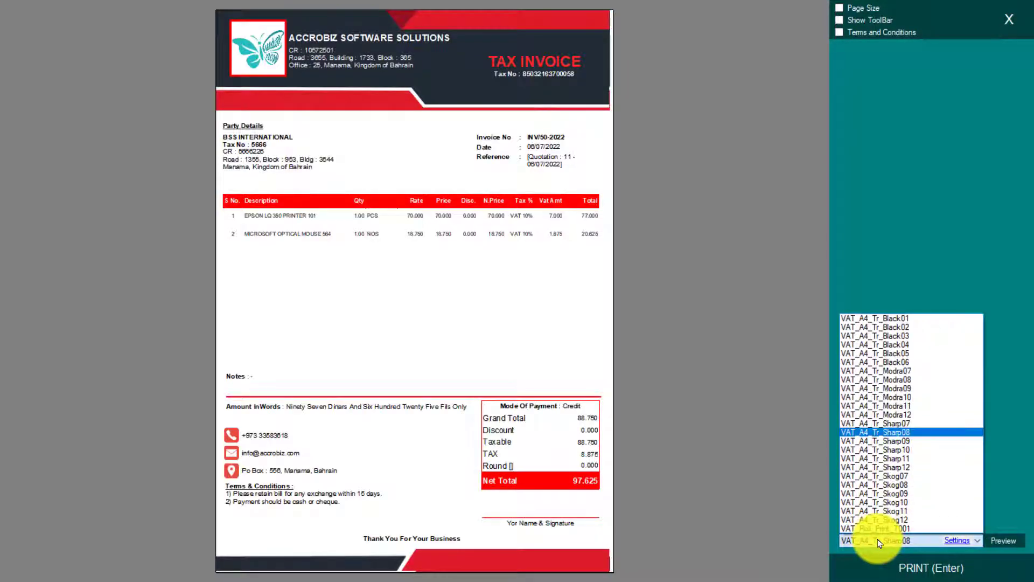
click(905, 421)
click(1001, 541)
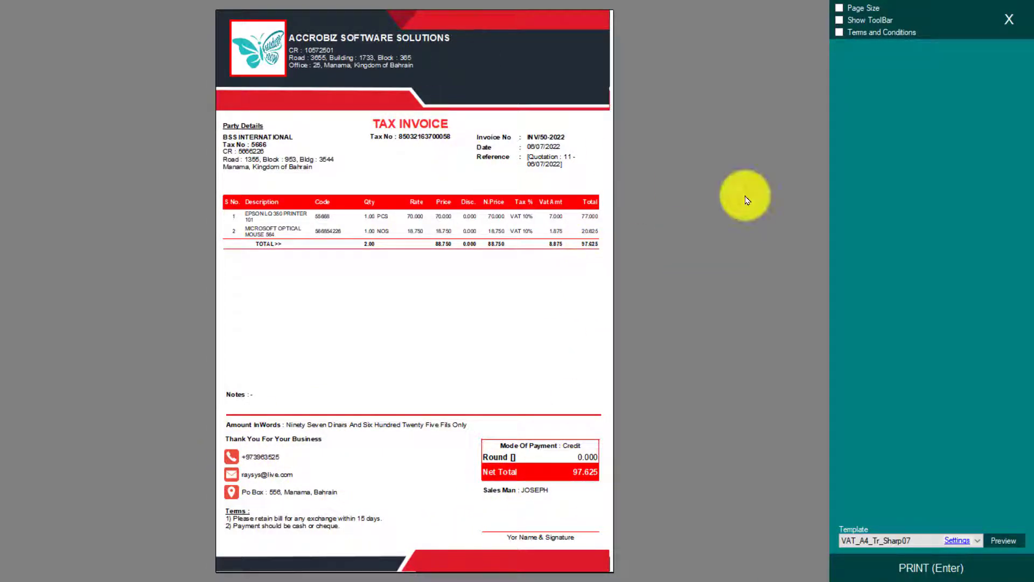
- Show the report viewer's toolbar, zoom the invoice to Page Width, and examine the whole page and the available export formats
click(840, 21)
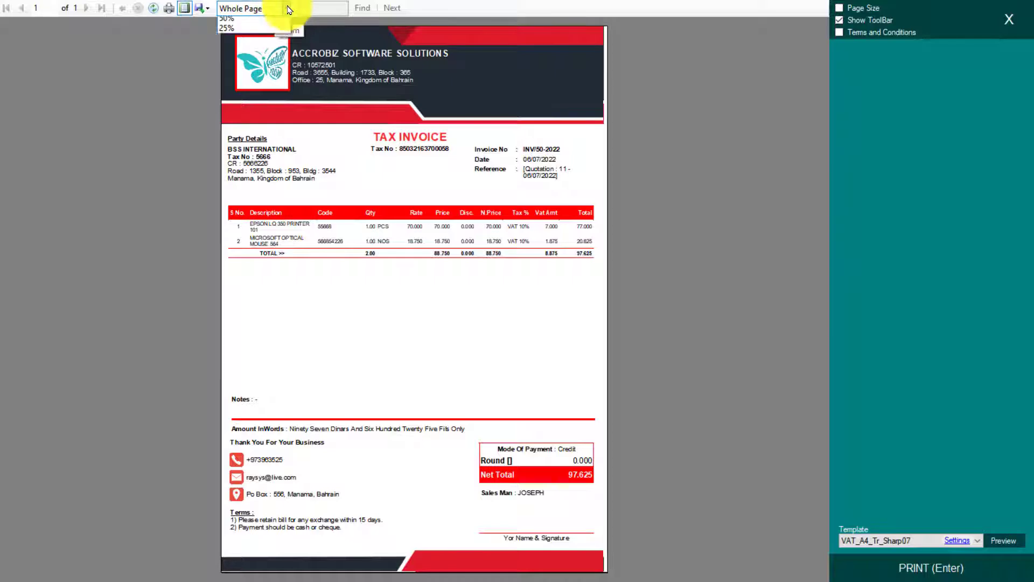
click(241, 19)
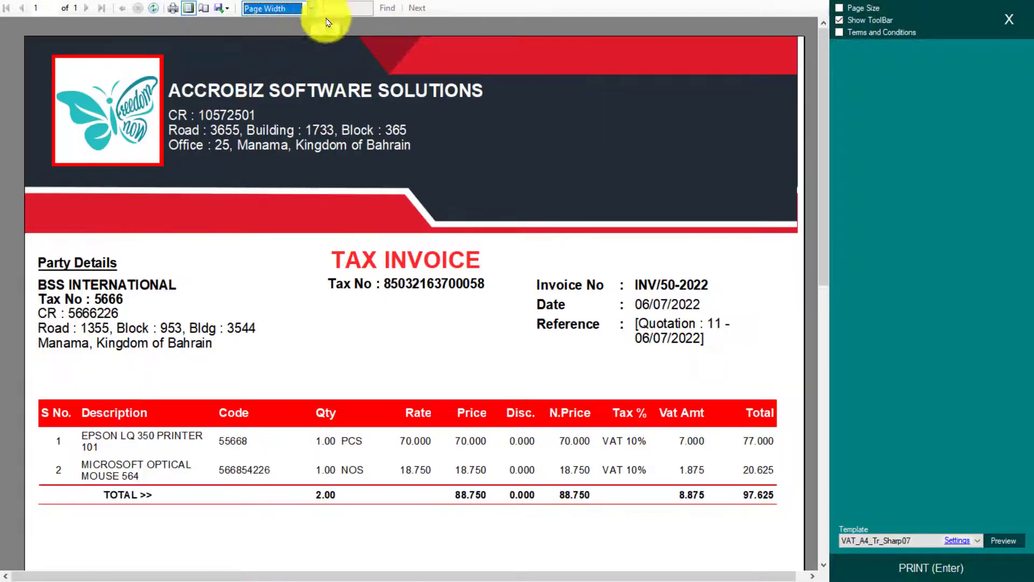
drag(827, 138, 824, 425)
drag(821, 384, 830, 65)
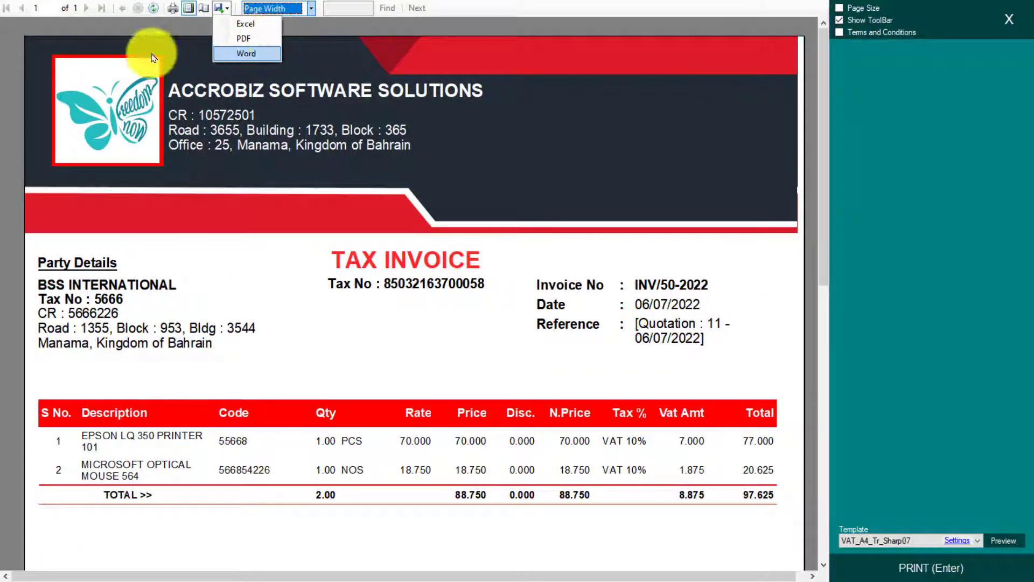
click(128, 27)
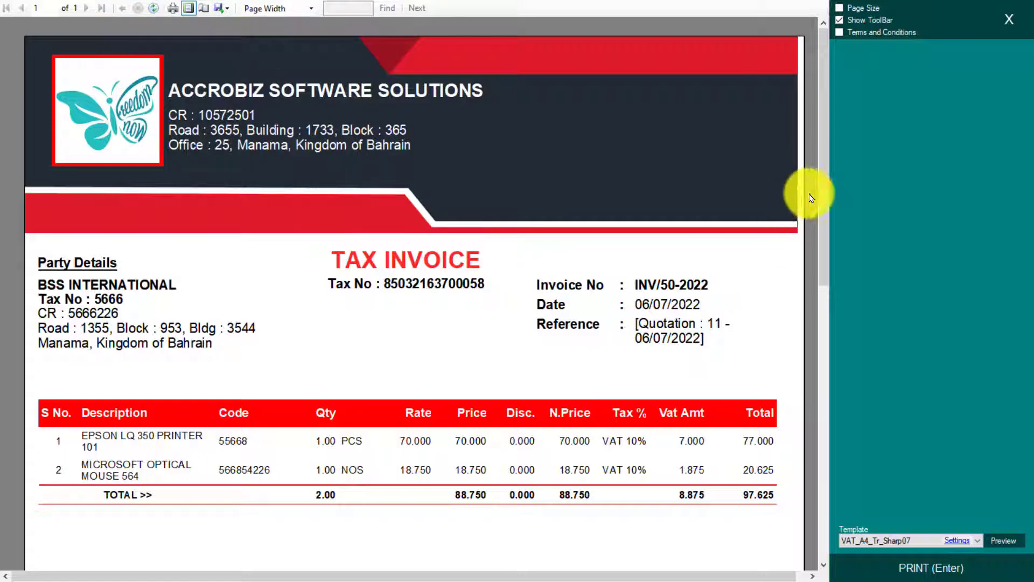
drag(812, 231, 819, 496)
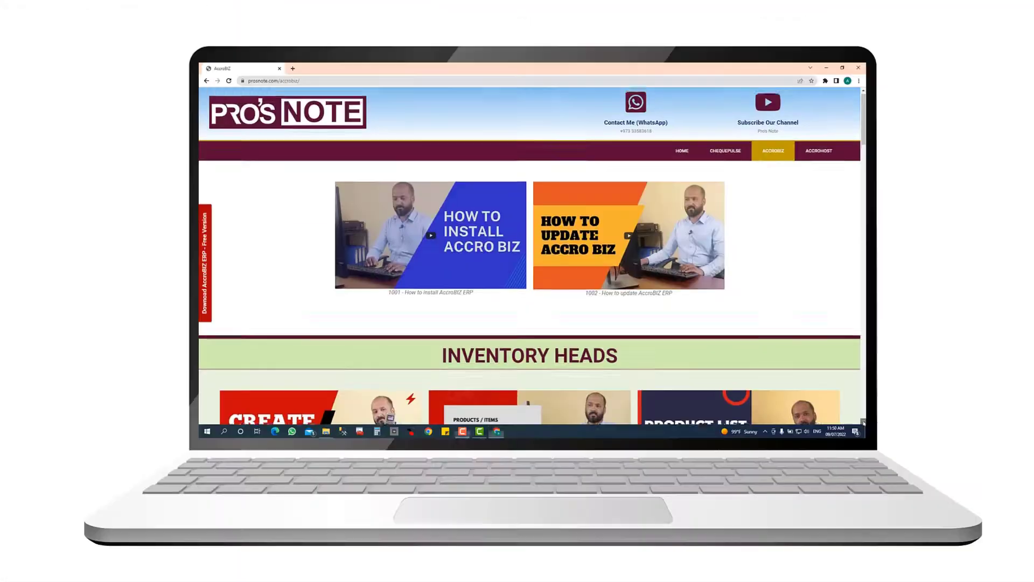
click(863, 422)
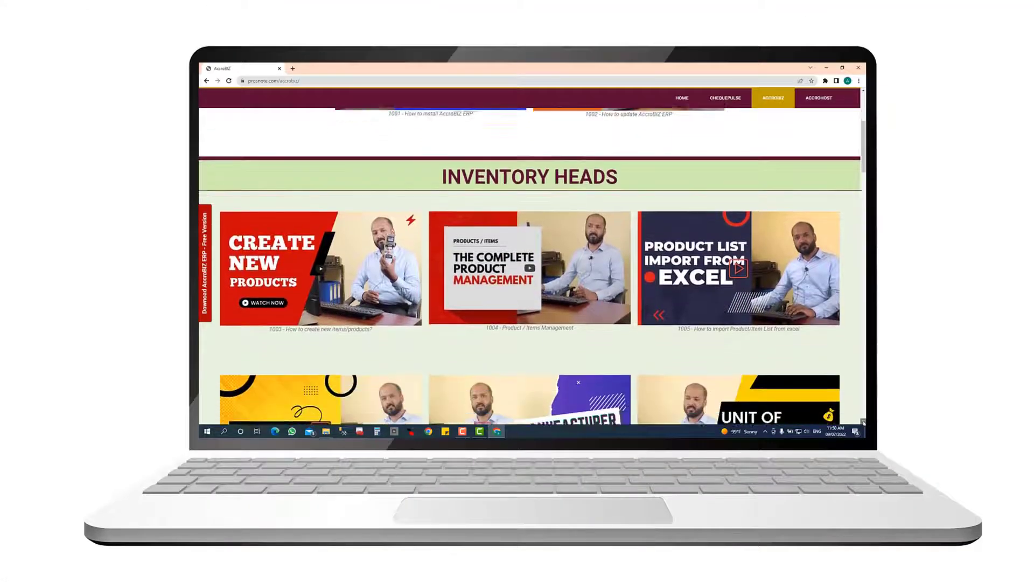